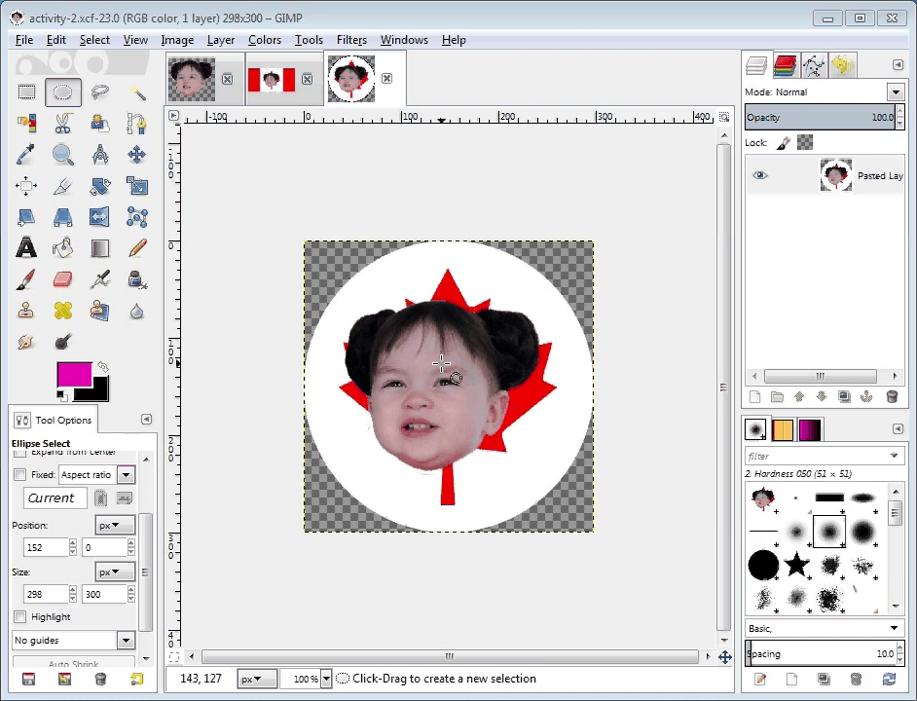
Drag out a text box with the Text tool over the lower half of the circular button
click(26, 251)
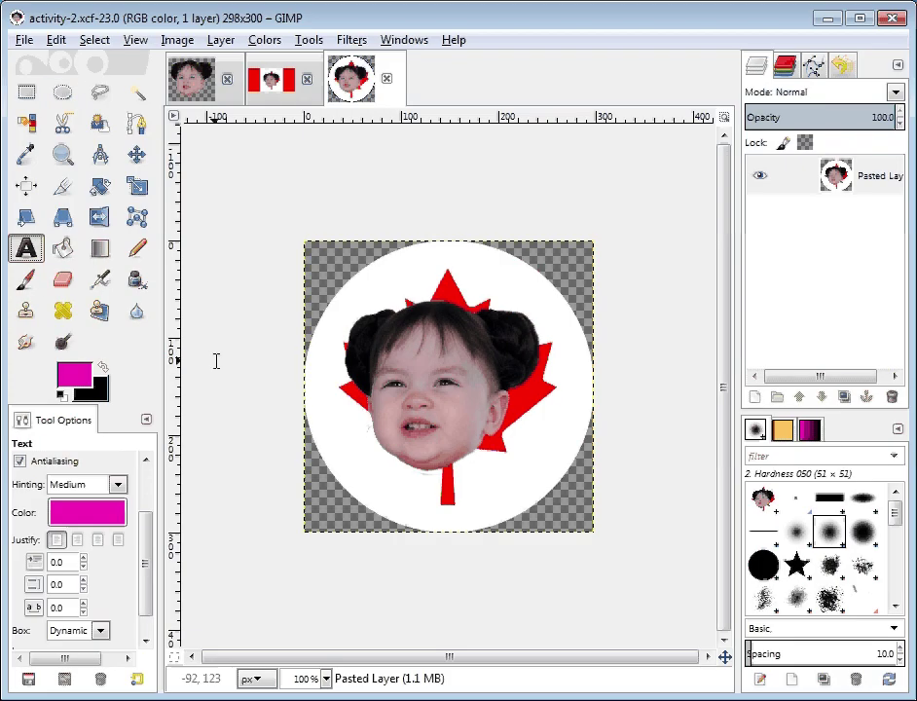
drag(312, 391, 585, 515)
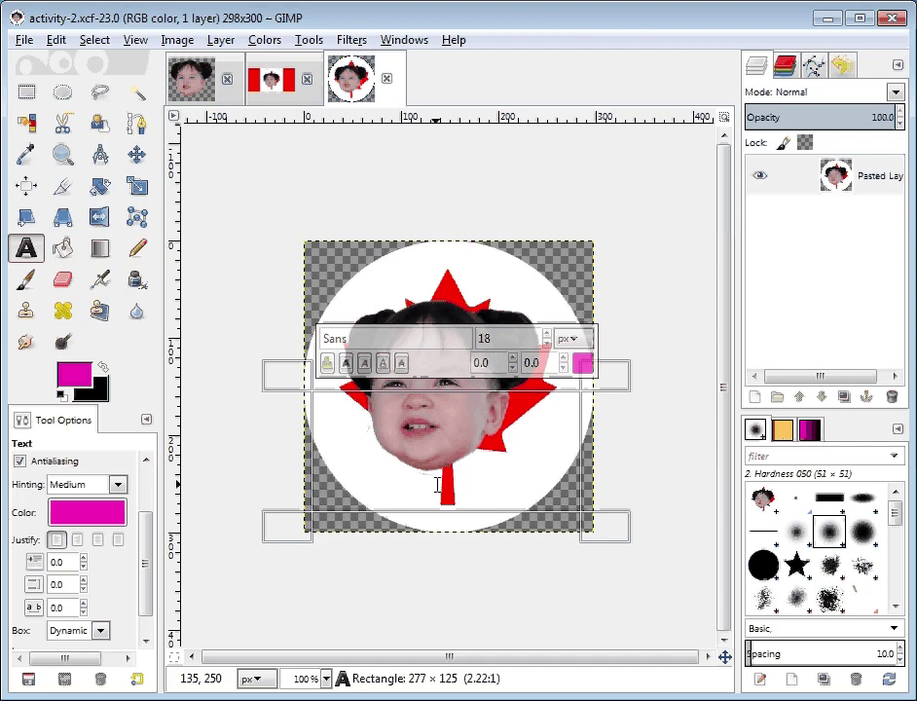
Enter 'Vote for Amber' in the text box and select all of it
text(Vot)
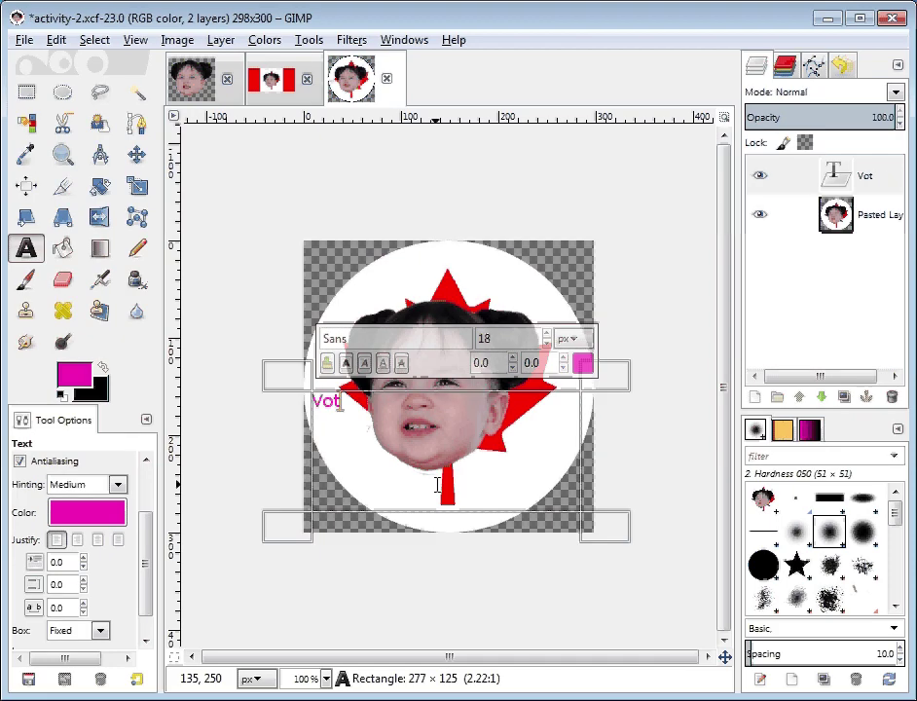
text(e for)
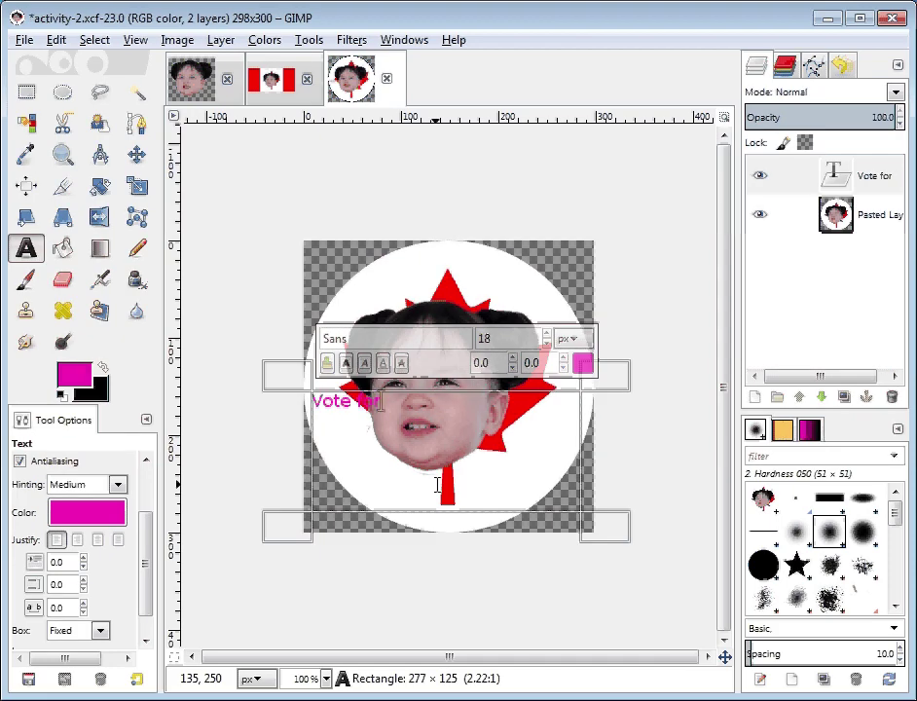
text( Amber)
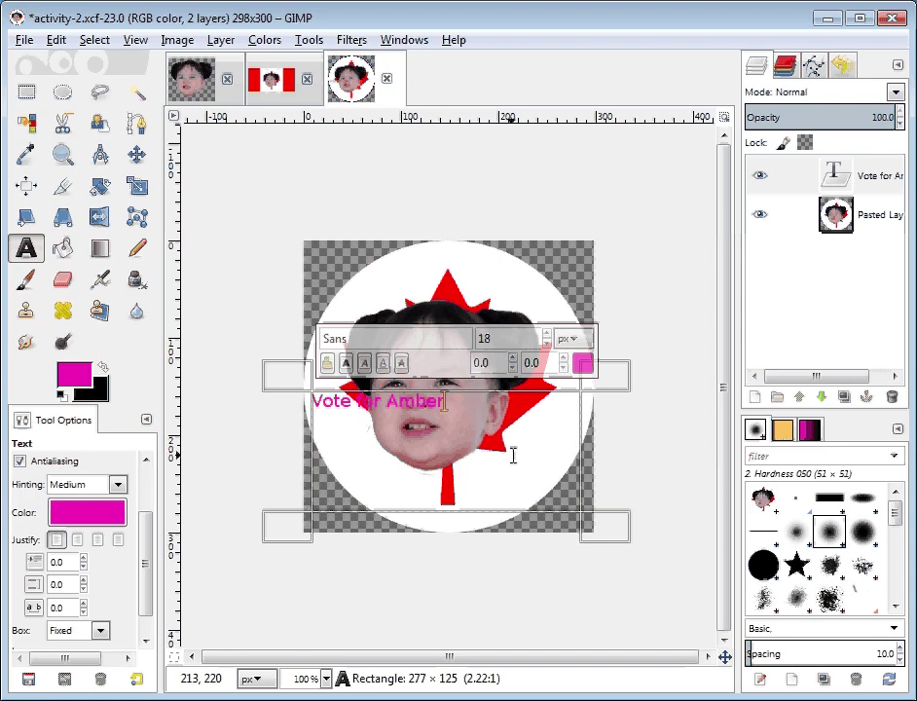
drag(449, 402, 315, 402)
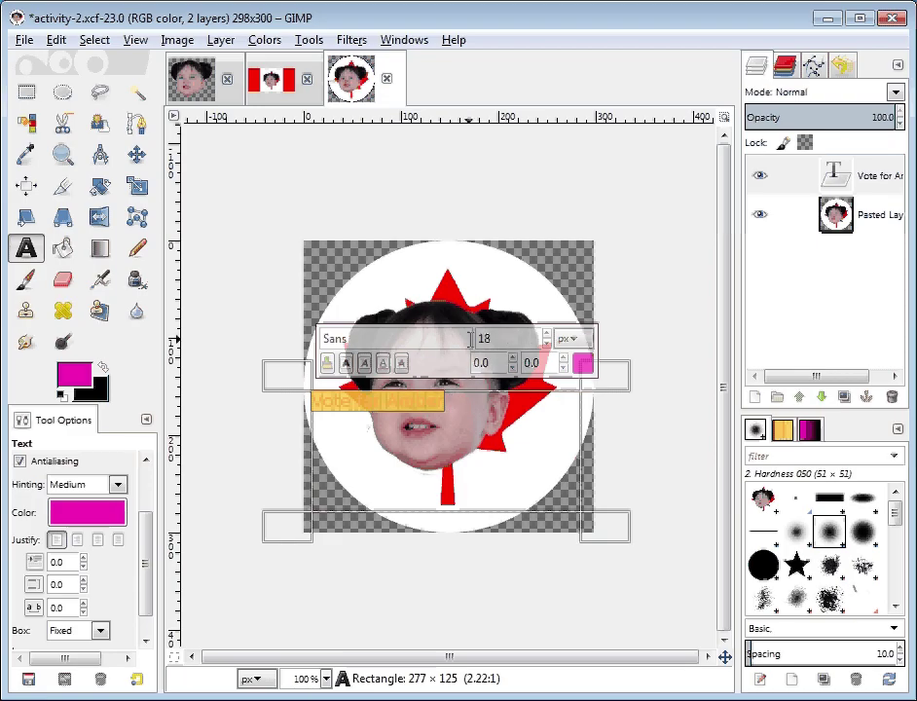
Set the selected 'Vote for Amber' text to size 30 and shrink its box to fit the words
click(547, 333)
click(547, 333)
click(547, 332)
click(547, 333)
click(547, 334)
click(547, 334)
click(547, 334)
click(547, 334)
click(547, 333)
click(547, 333)
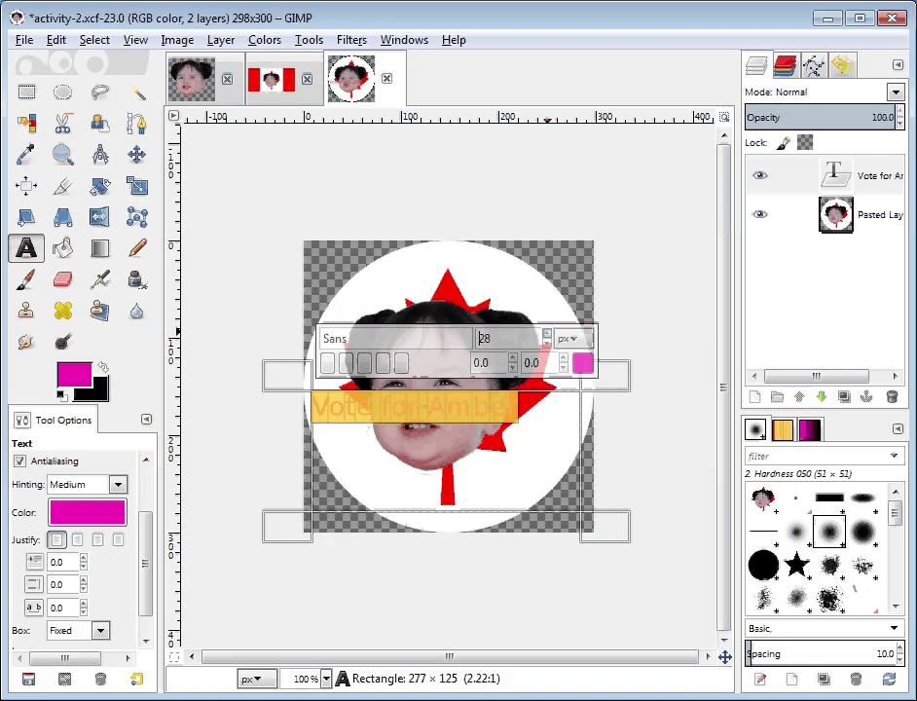
click(547, 333)
click(547, 333)
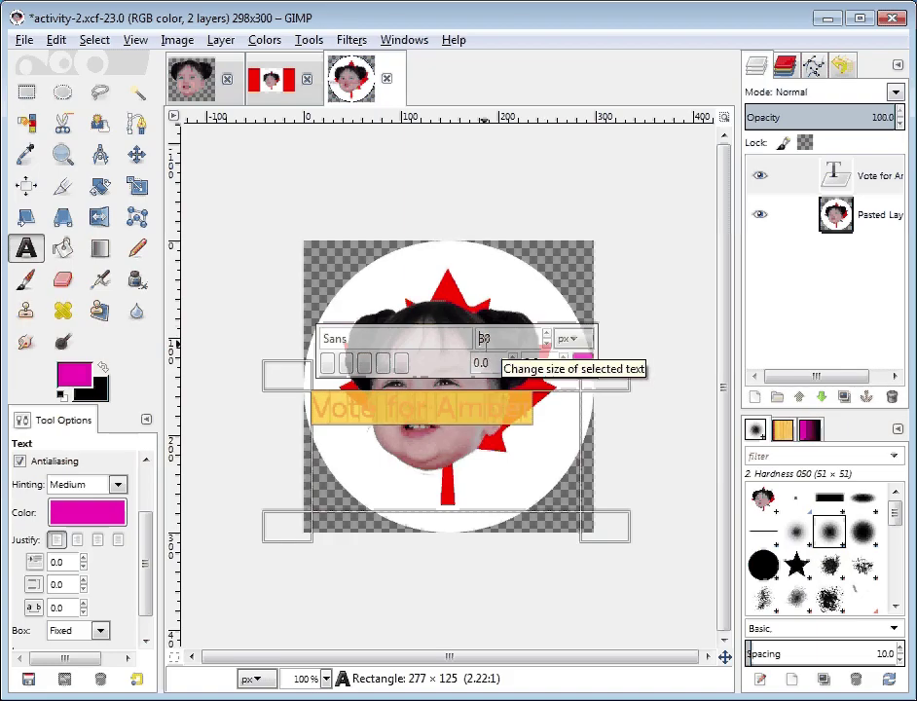
double_click(483, 337)
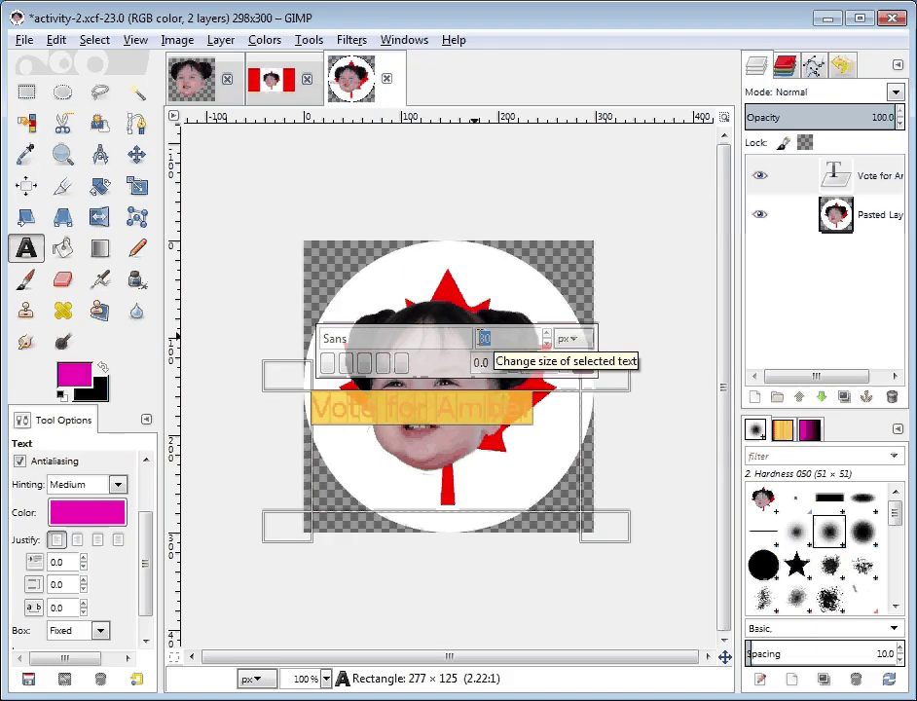
text(50)
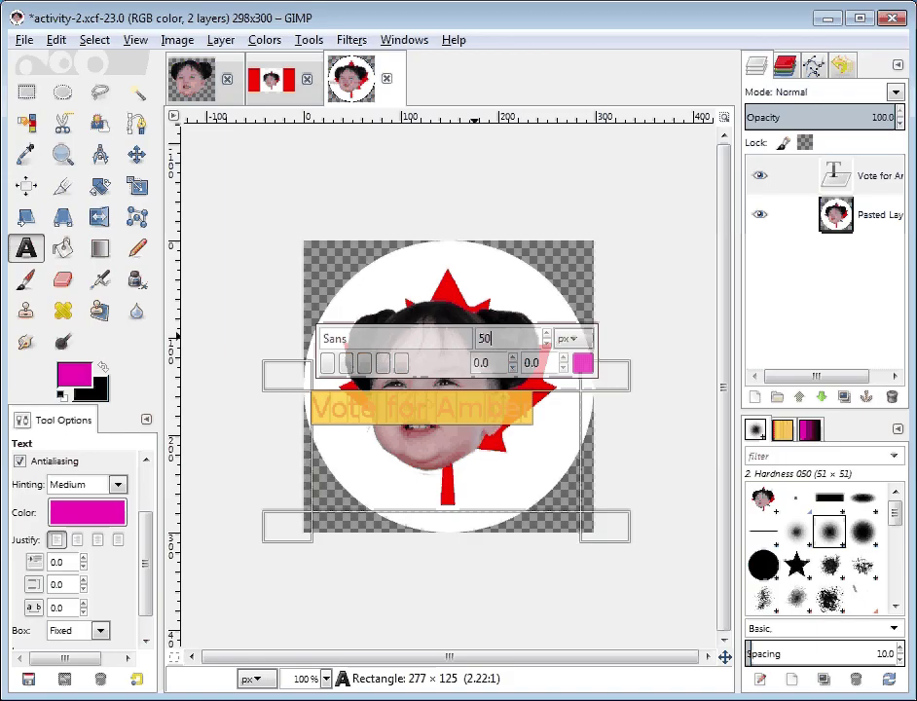
key(BackSpace)
key(BackSpace)
text(30)
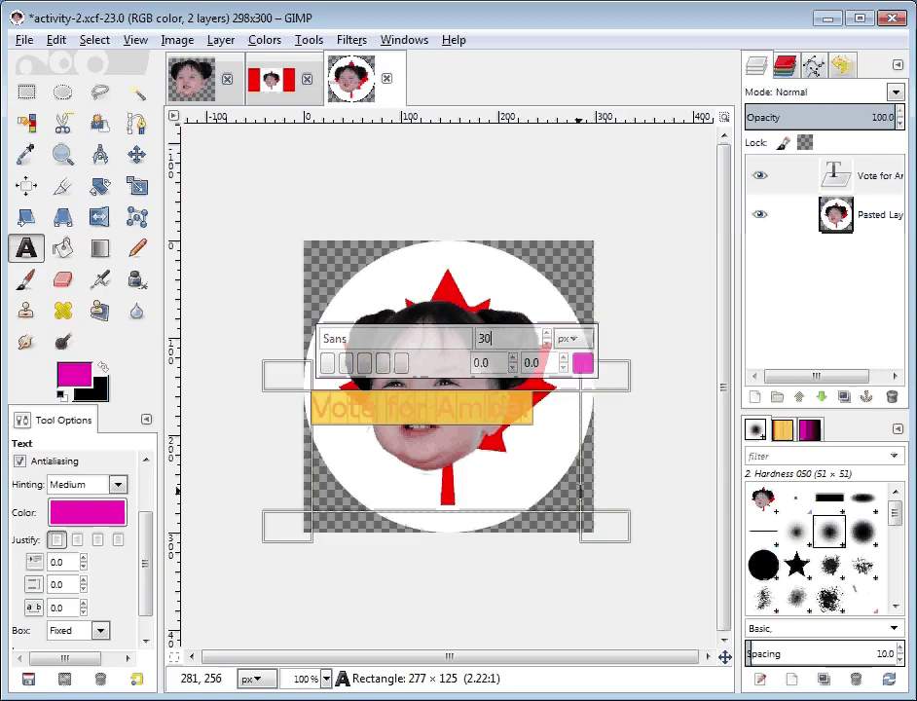
drag(620, 548, 574, 465)
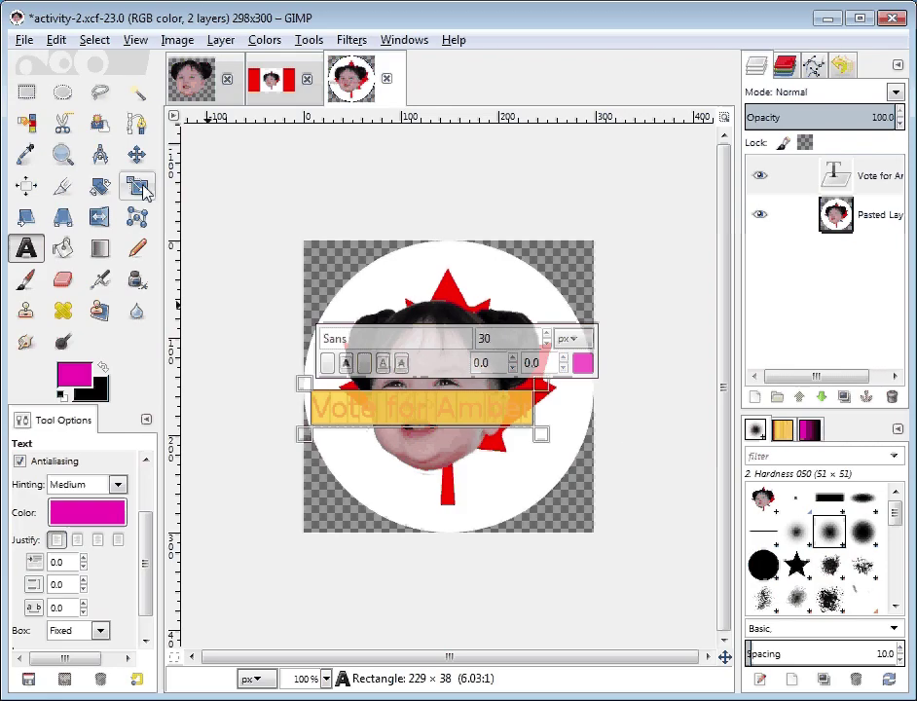
Draw a straight two-anchor path from left of the child's face to right of it
click(137, 125)
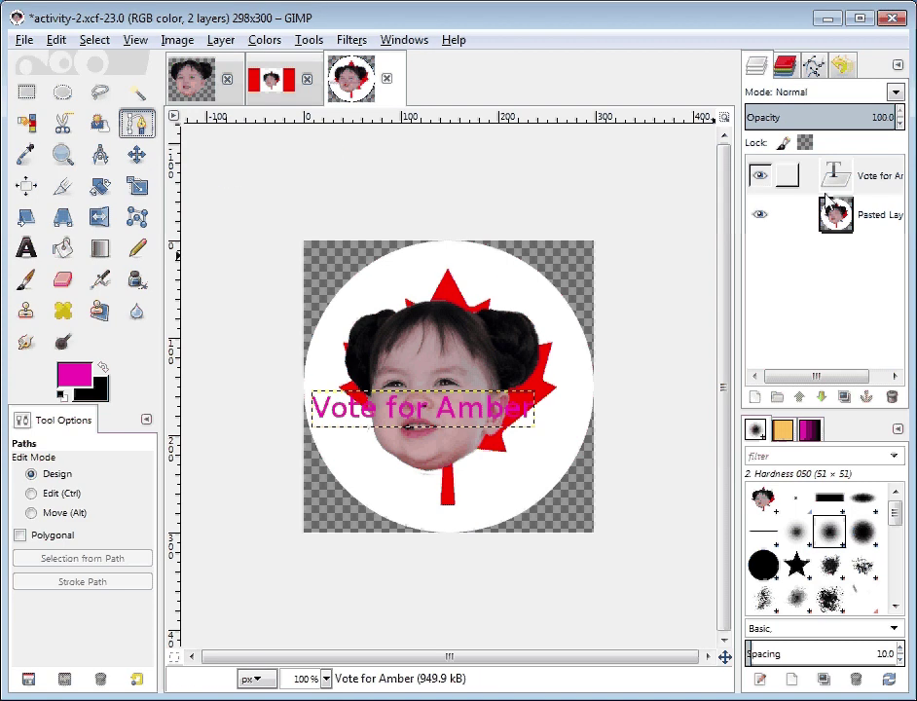
click(343, 344)
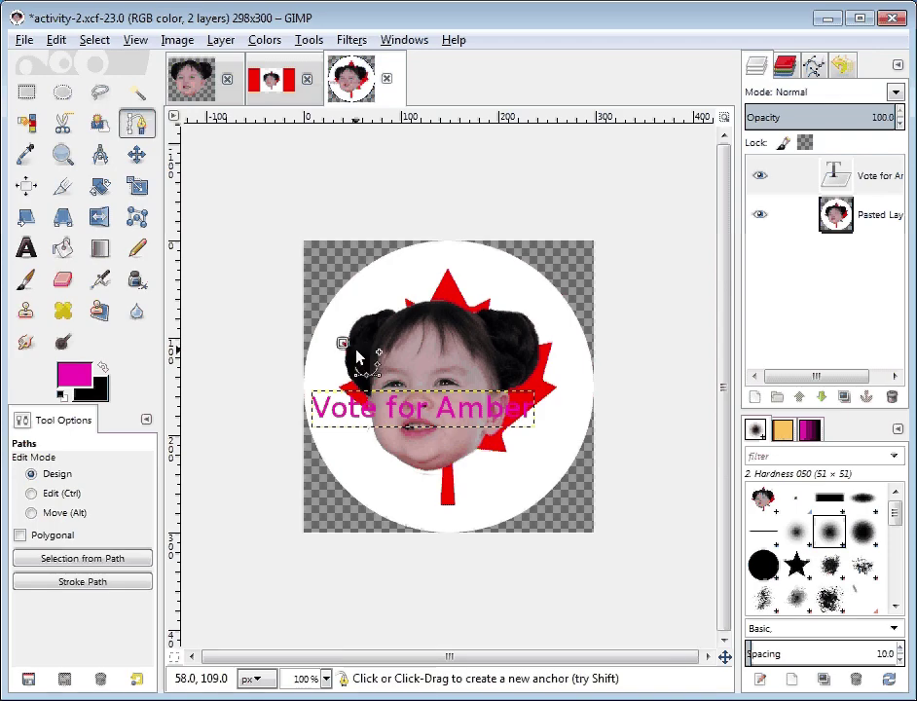
click(550, 346)
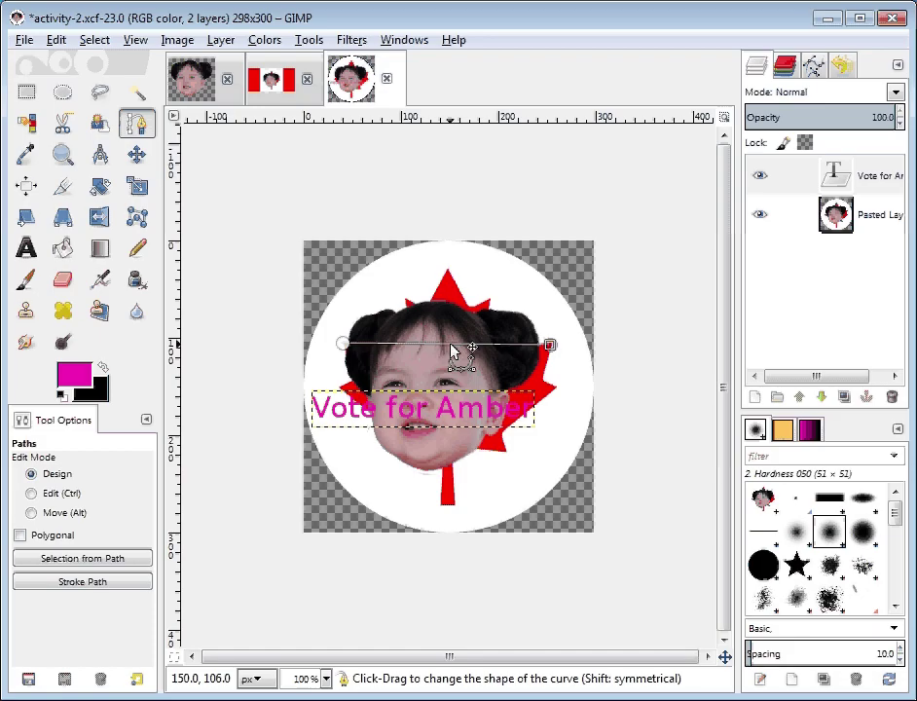
Bend the straight path upward into an arch above the child's head
drag(451, 344, 451, 329)
drag(451, 304, 448, 277)
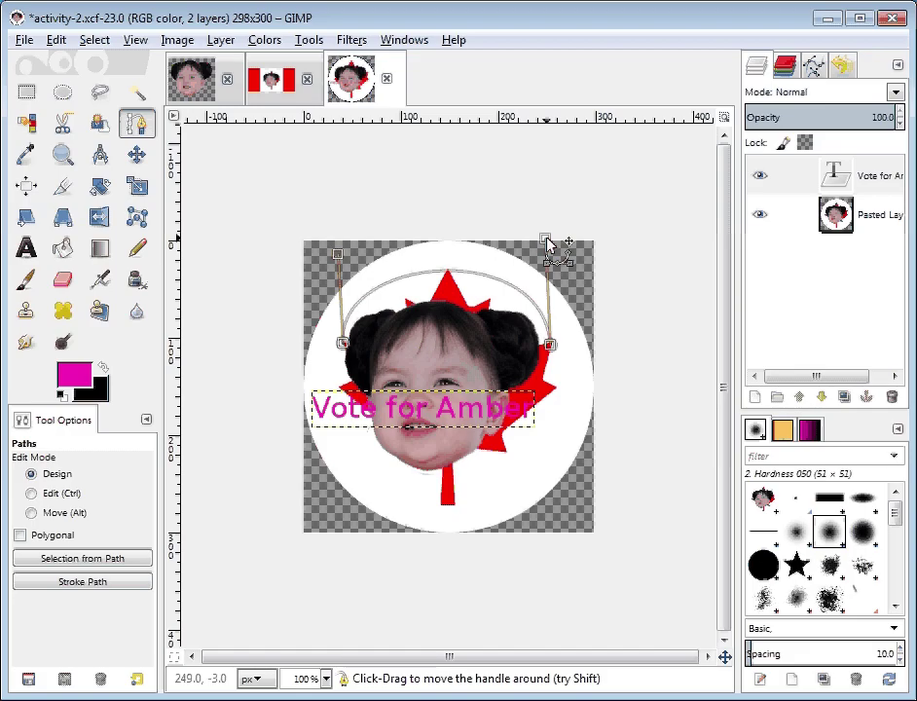
drag(546, 239, 577, 243)
mouse_move(338, 255)
mouse_down()
mouse_move(402, 262)
mouse_move(279, 295)
mouse_move(407, 264)
mouse_move(326, 255)
mouse_move(280, 269)
mouse_move(348, 241)
mouse_move(350, 258)
mouse_up()
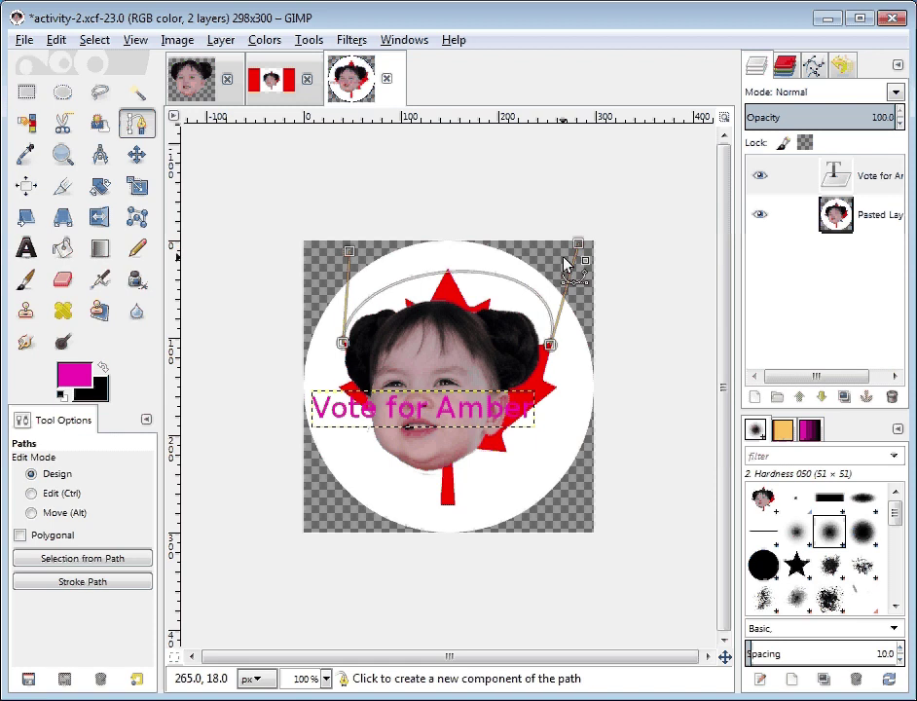
drag(580, 247, 548, 246)
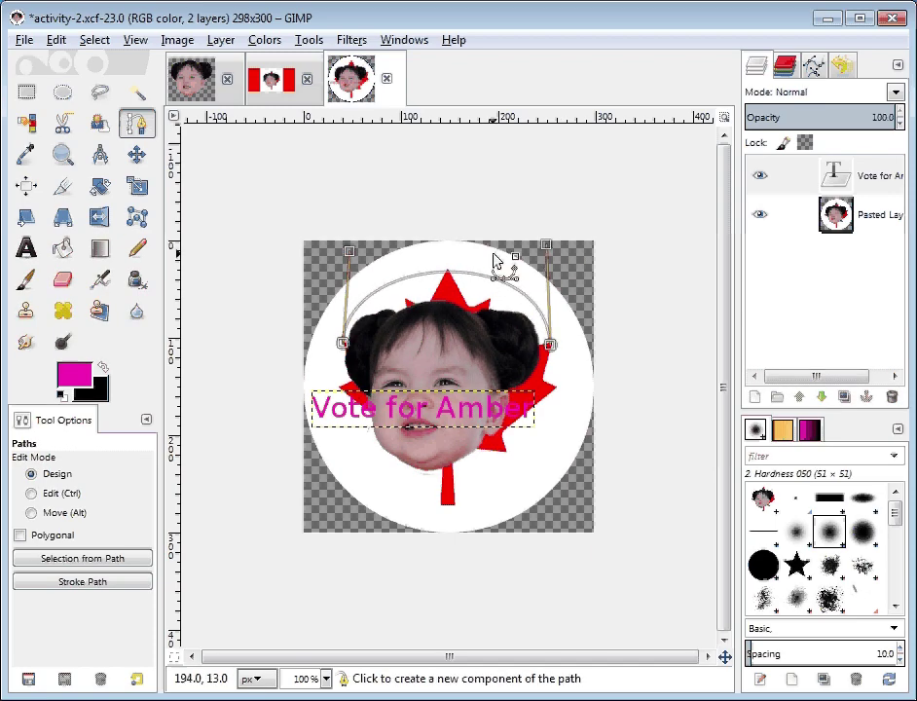
drag(352, 254, 364, 232)
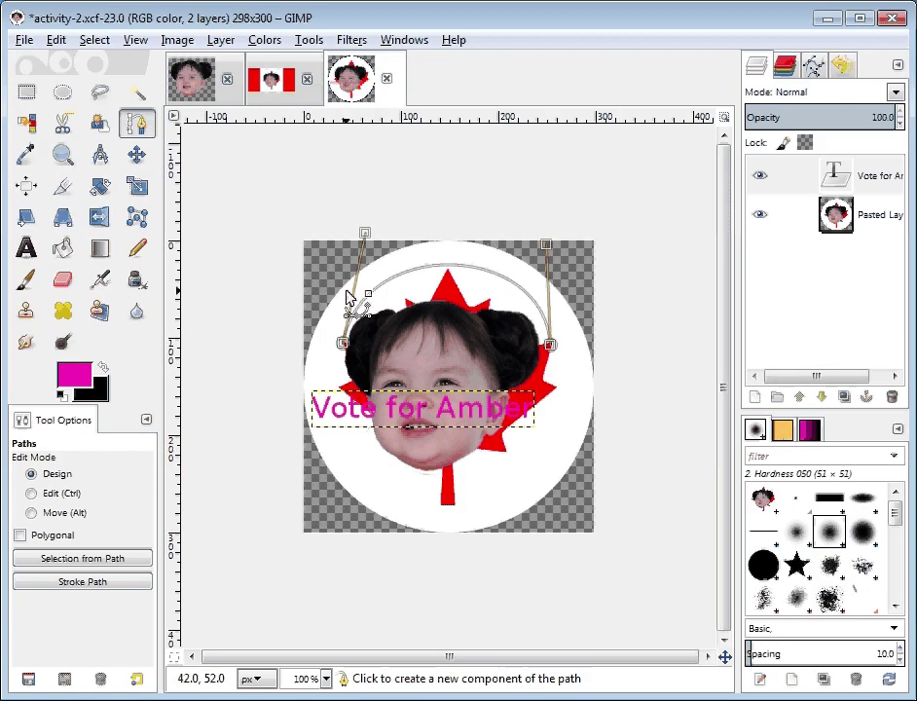
Fine-tune both control handles until the arch is symmetric
drag(366, 241, 362, 250)
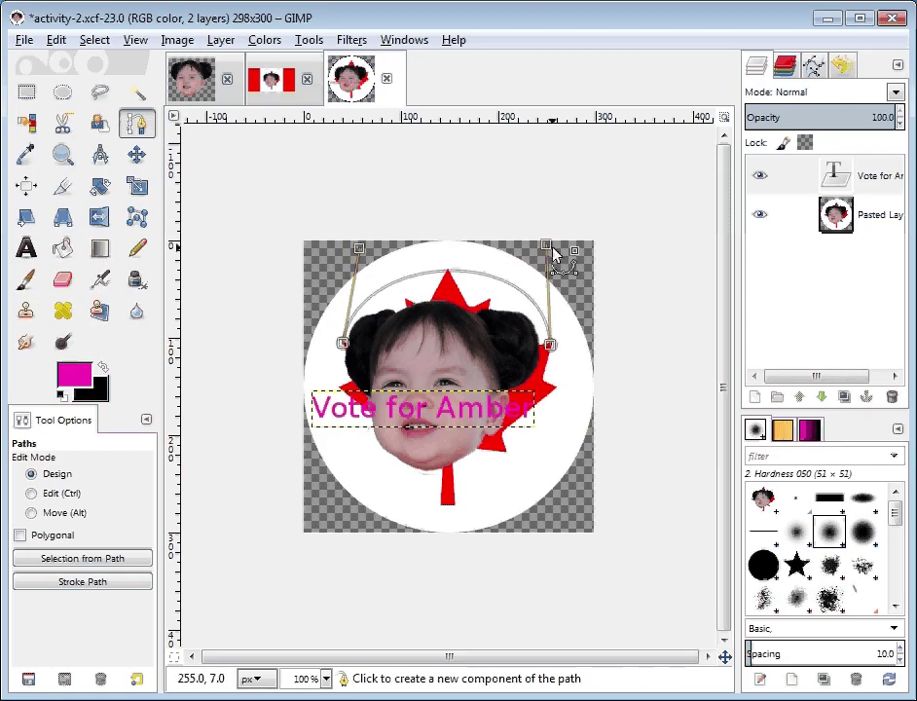
drag(545, 243, 506, 247)
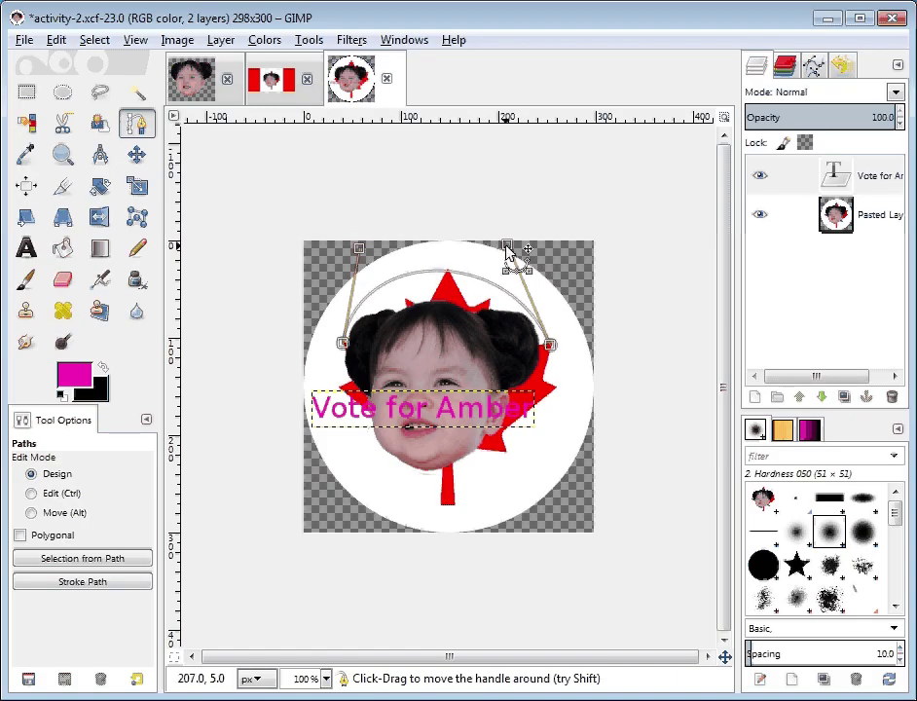
drag(361, 253, 384, 243)
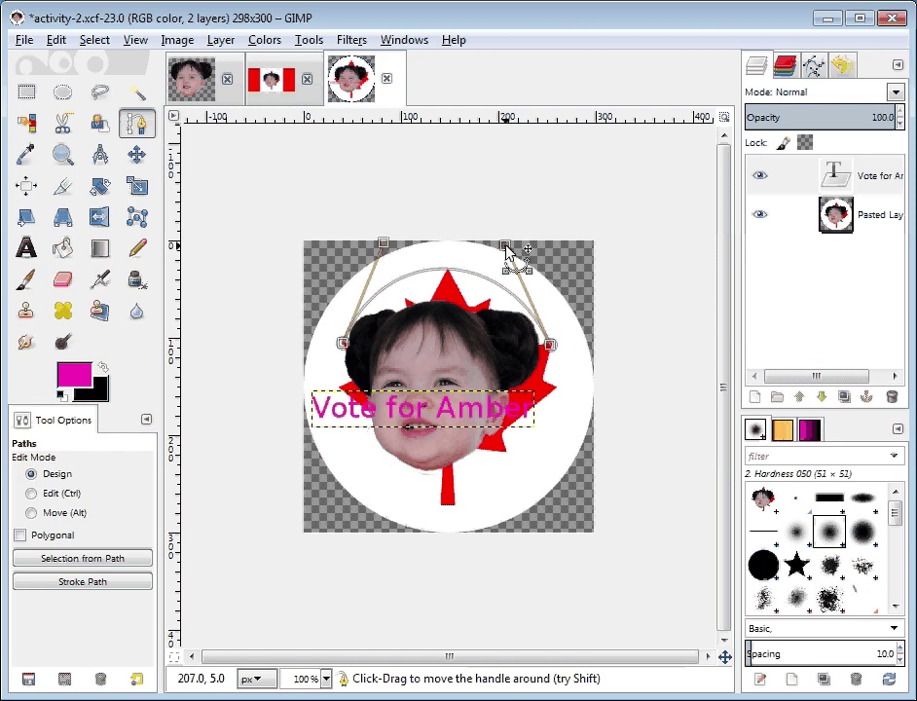
mouse_move(516, 250)
mouse_down()
mouse_move(505, 239)
mouse_move(506, 248)
mouse_up()
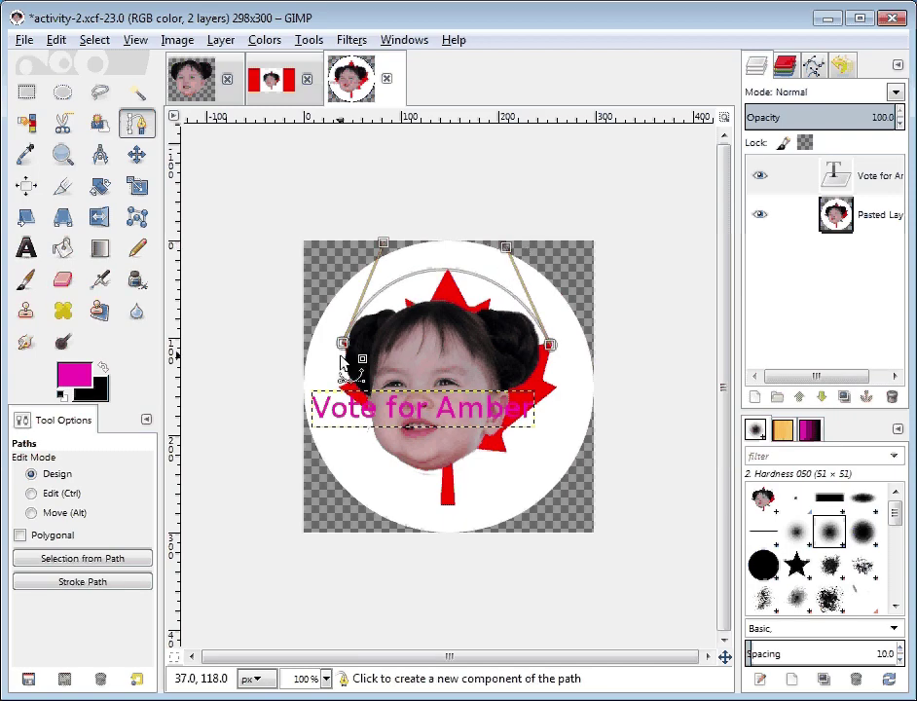
mouse_move(382, 243)
mouse_down()
mouse_move(396, 247)
mouse_move(390, 243)
mouse_up()
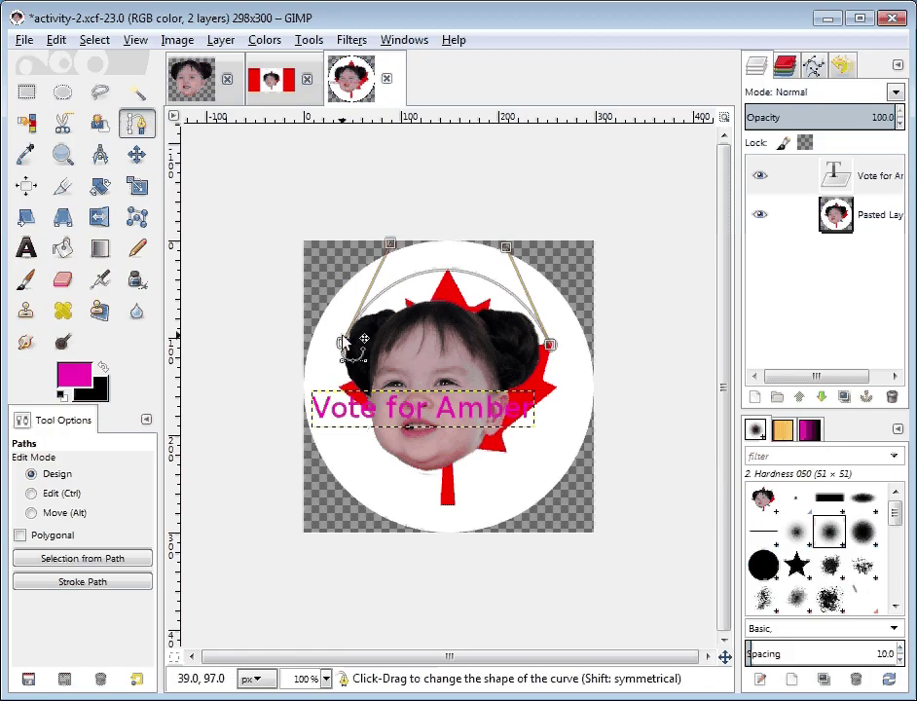
drag(389, 241, 394, 249)
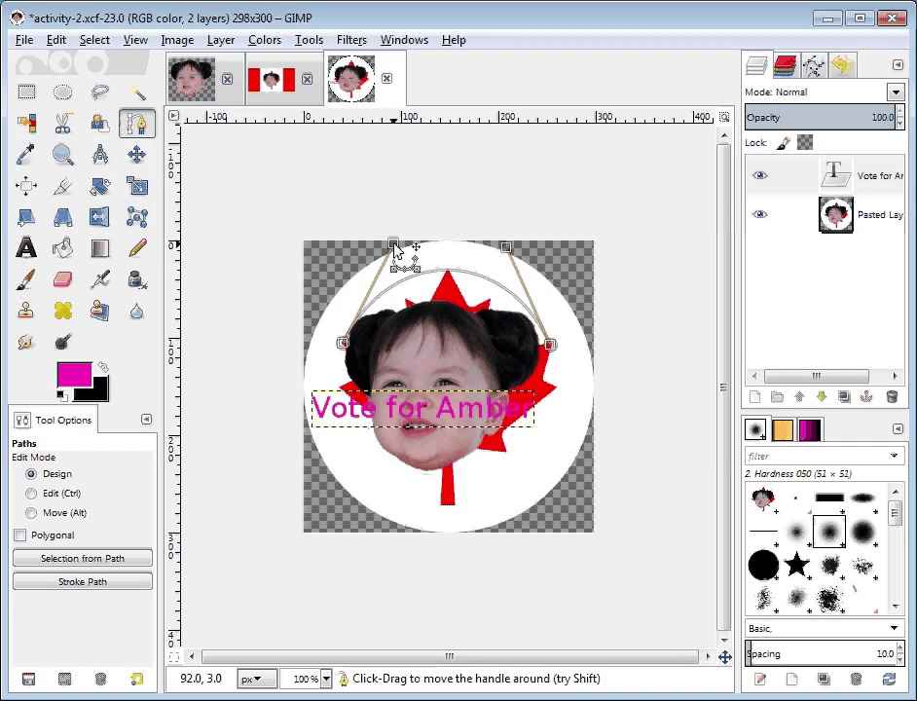
Select the arc path in the Paths list and make it visible, then return to Layers
click(813, 68)
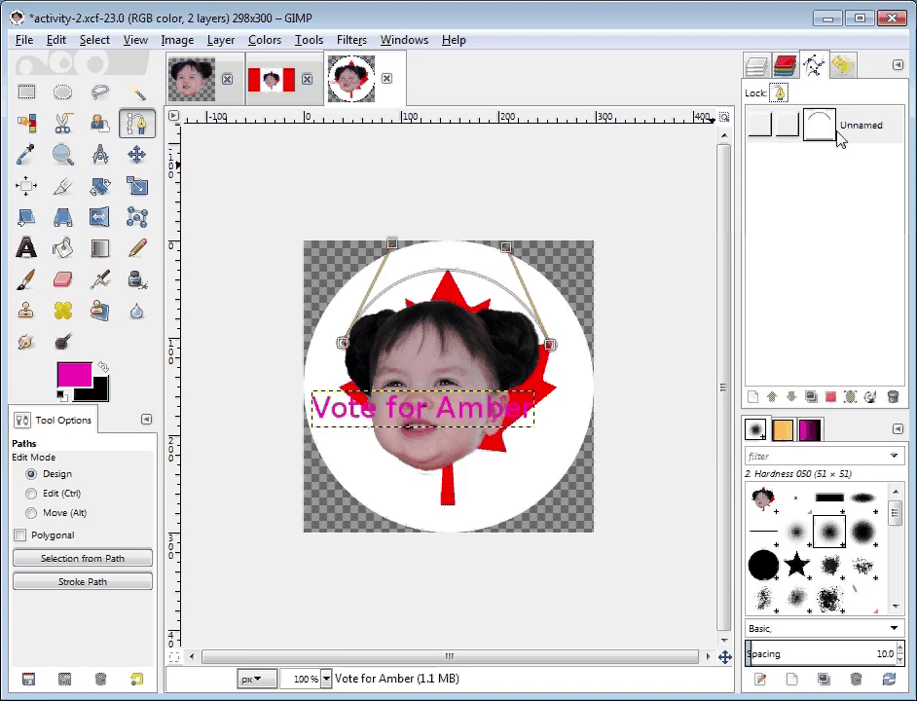
click(760, 126)
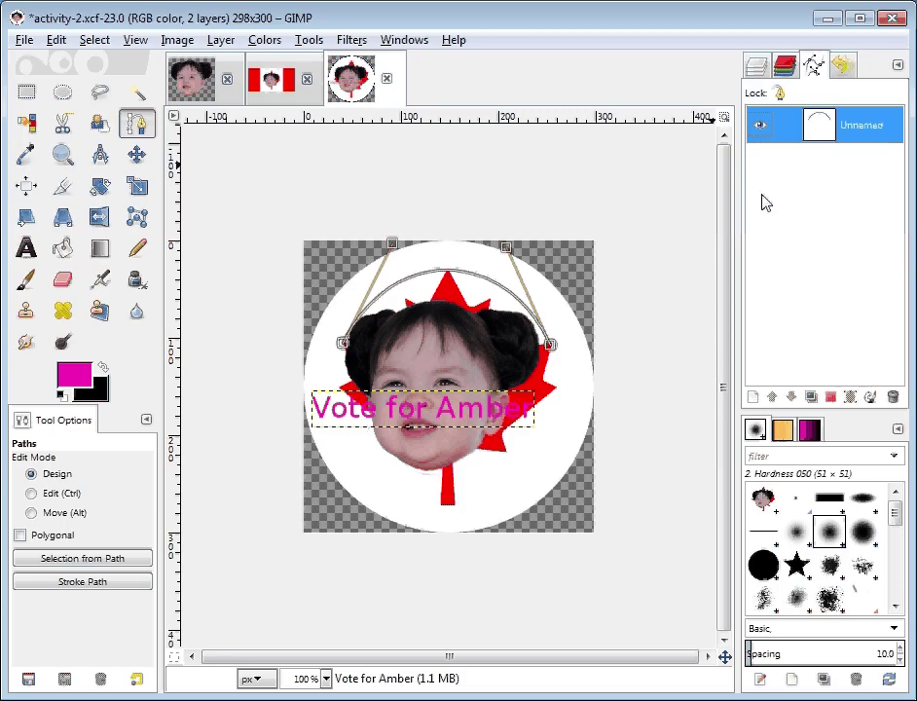
click(756, 70)
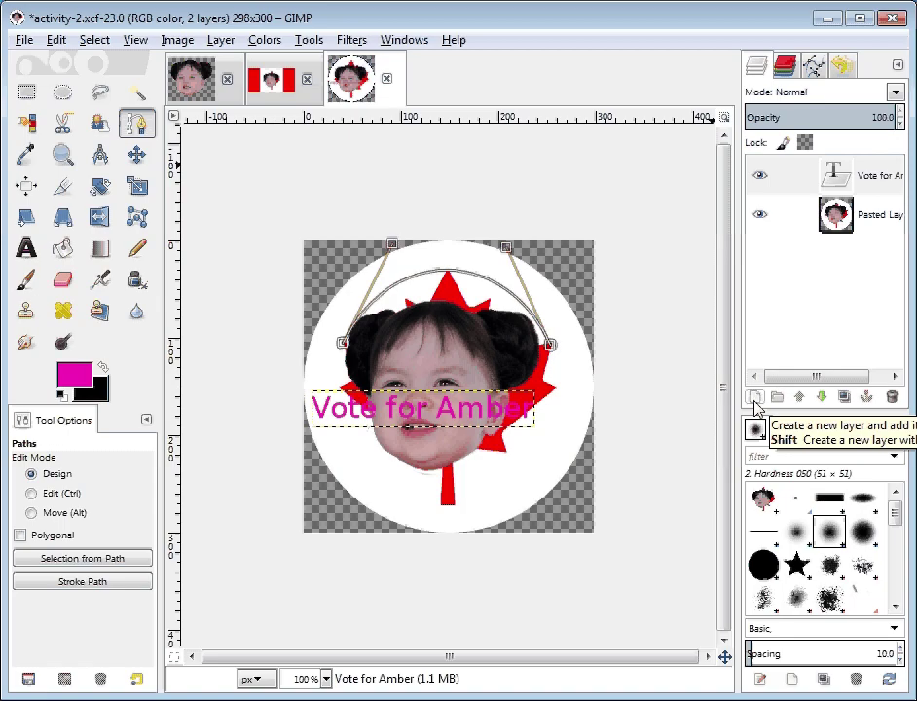
Create a new transparent-fill layer named 'Text Top'
click(222, 41)
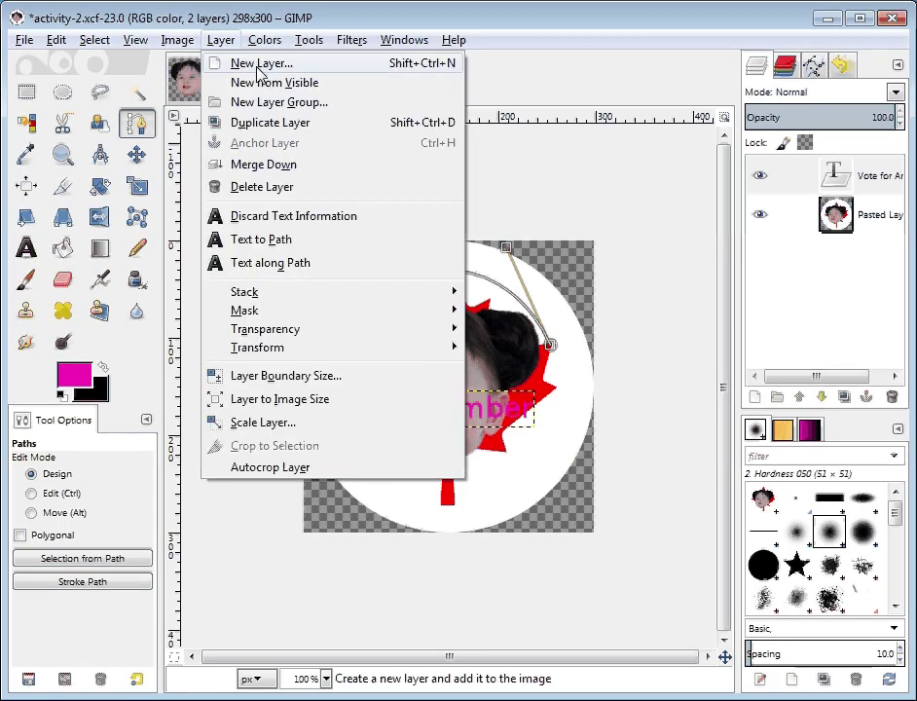
click(258, 66)
drag(163, 108, 262, 125)
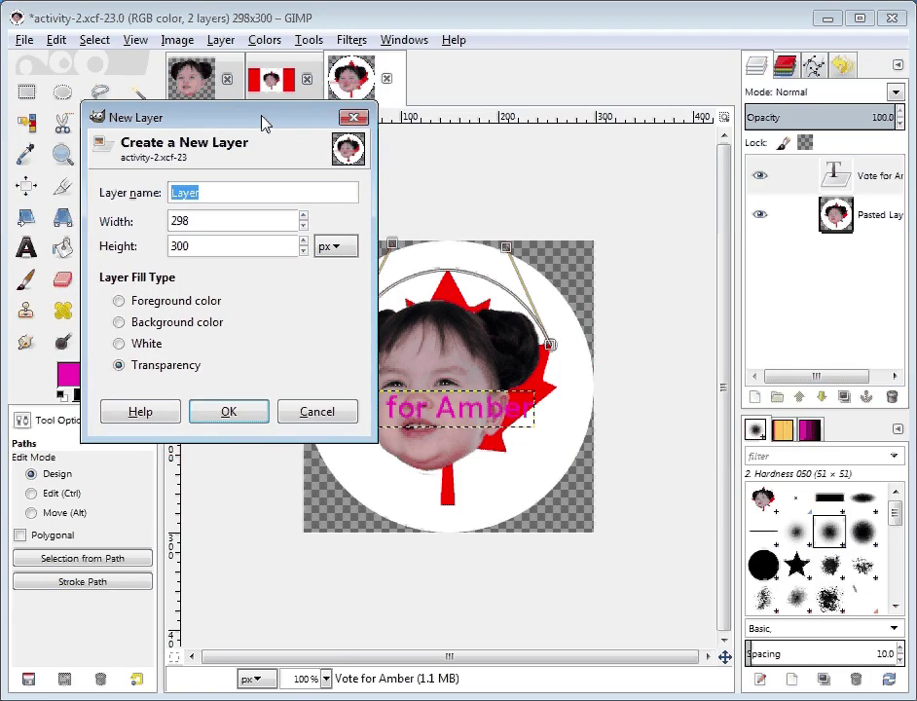
text(Text T)
text(oop)
key(BackSpace)
key(BackSpace)
text(p)
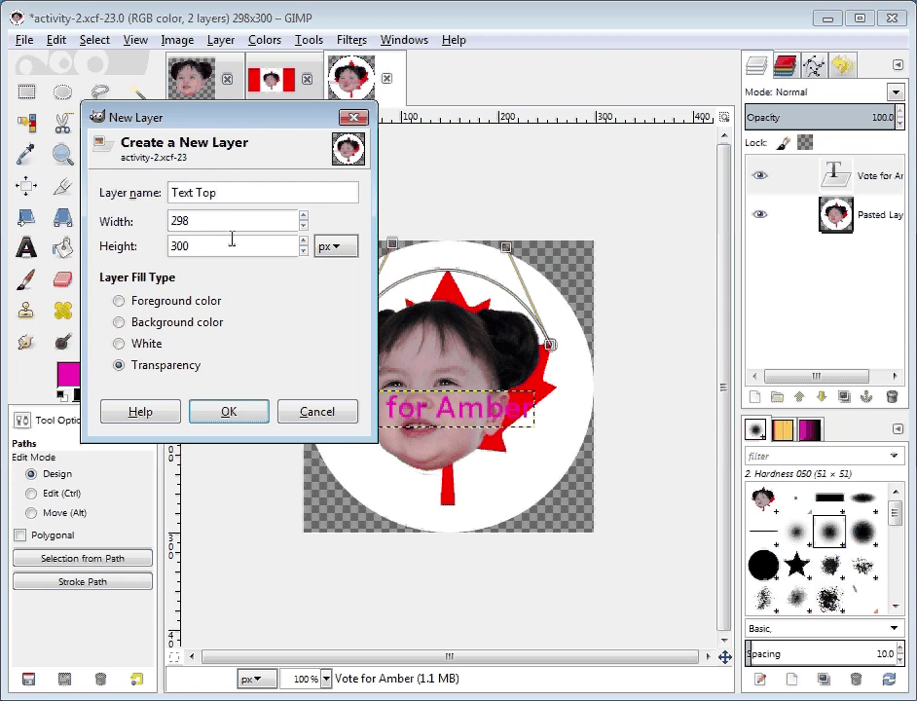
click(229, 412)
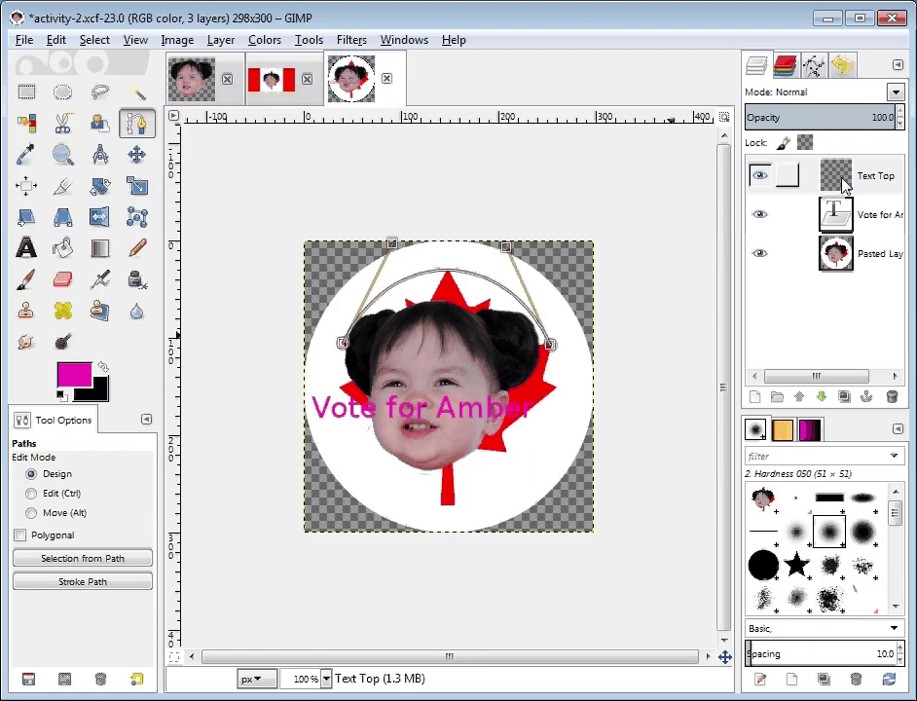
Convert the Unnamed arc path to a selection and add an anchor near its right end
click(813, 65)
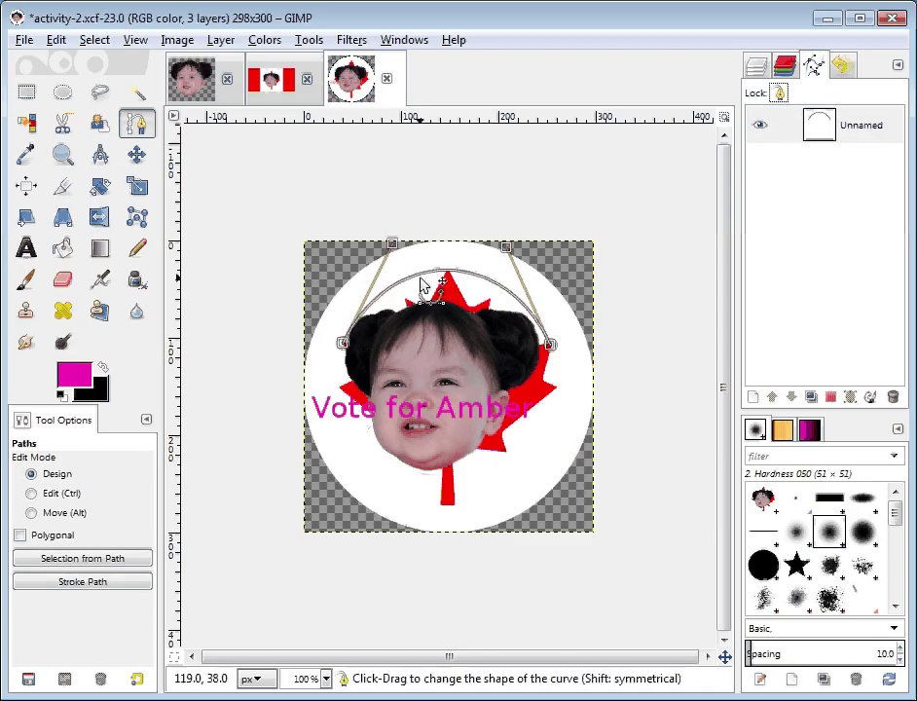
click(400, 334)
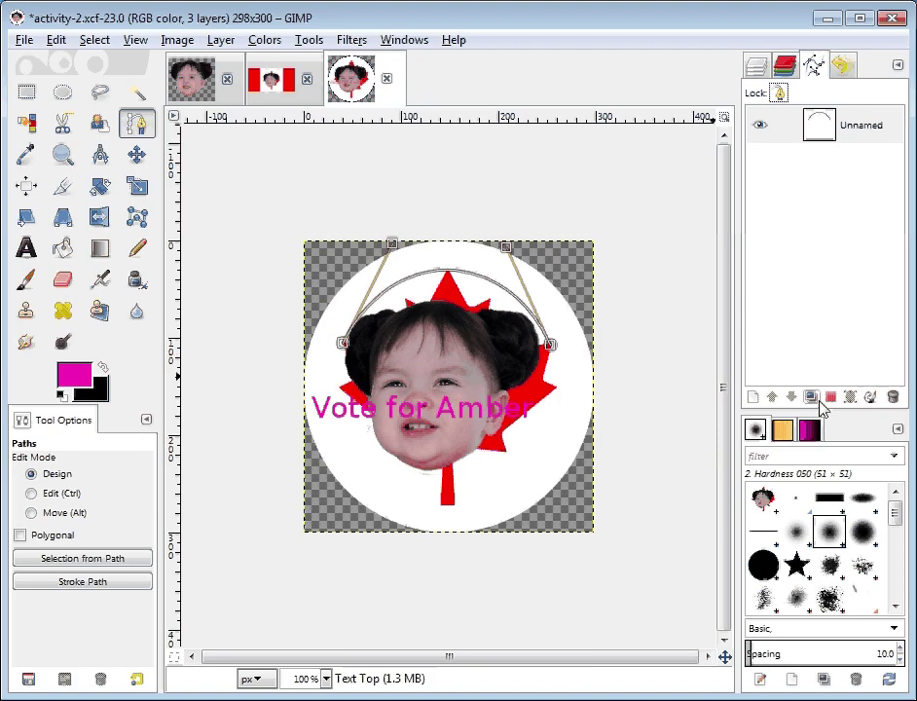
click(855, 123)
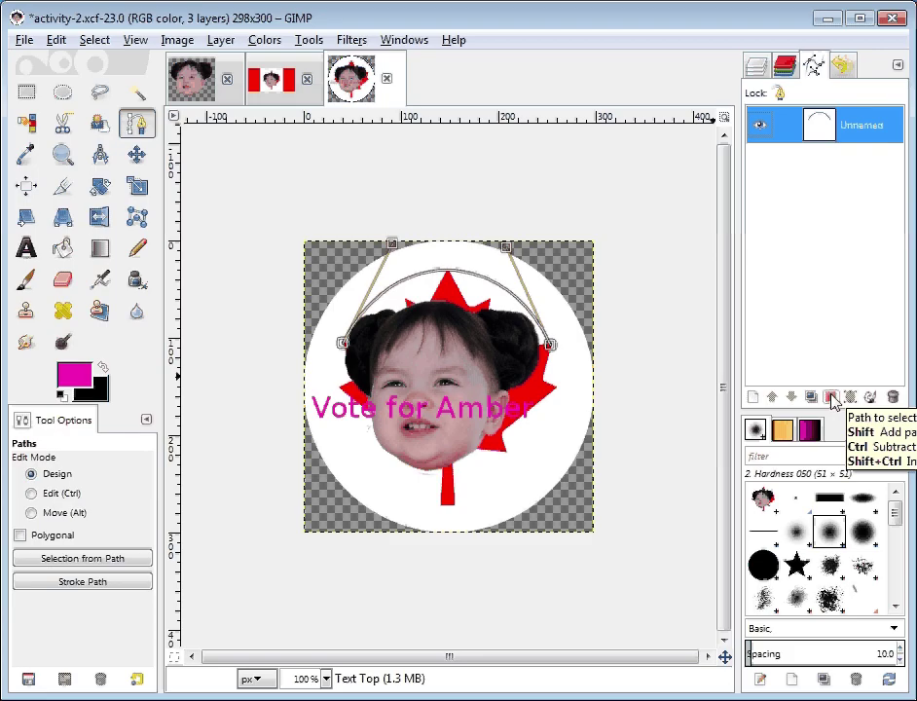
click(831, 398)
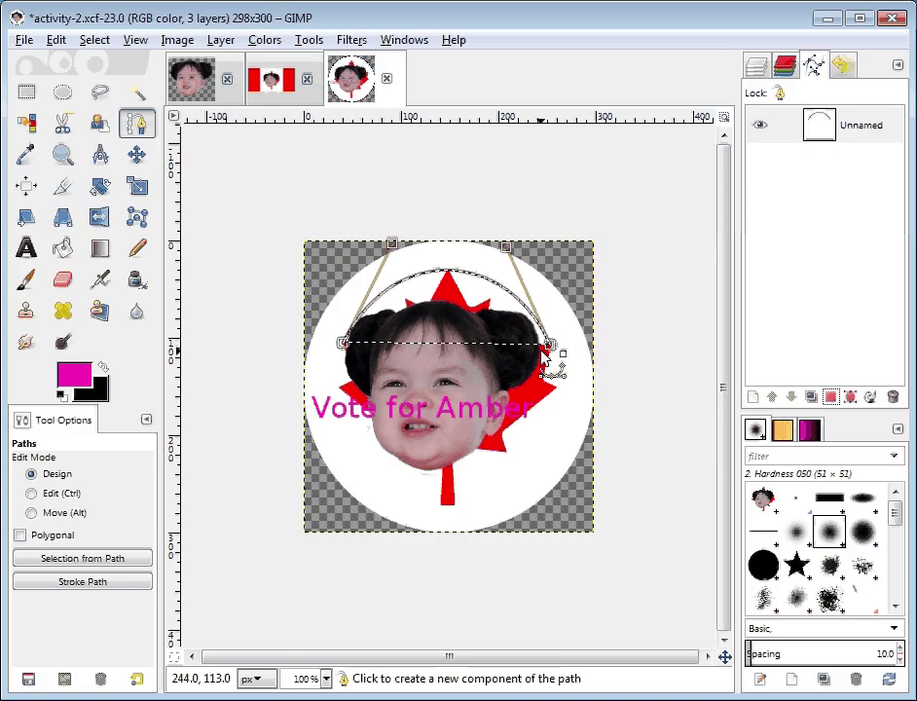
click(390, 345)
drag(372, 343, 516, 358)
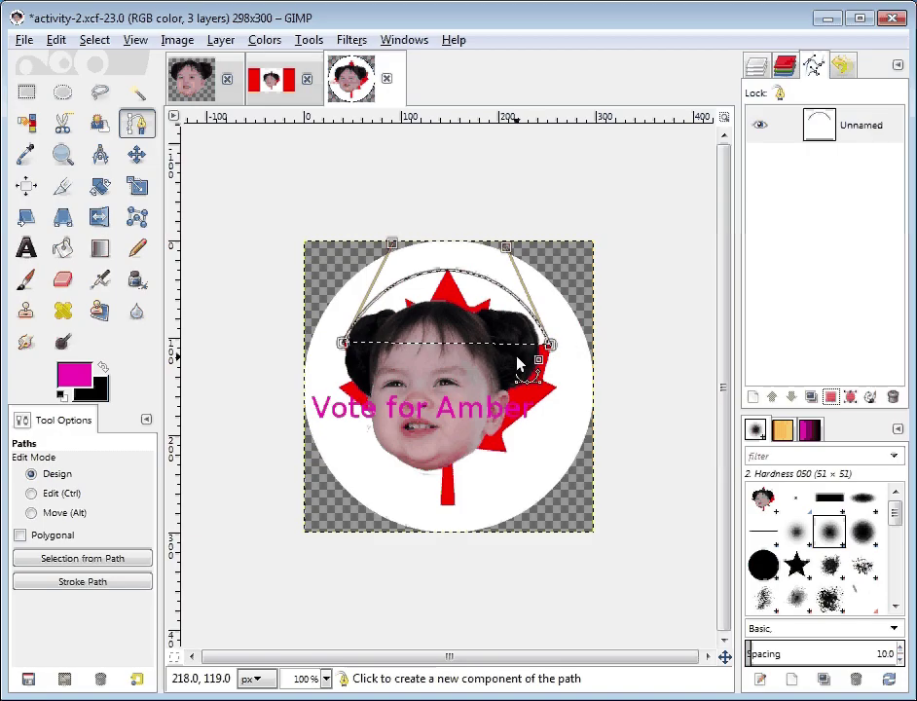
Select the Vote for Amber text layer and bring up its layer actions
click(760, 70)
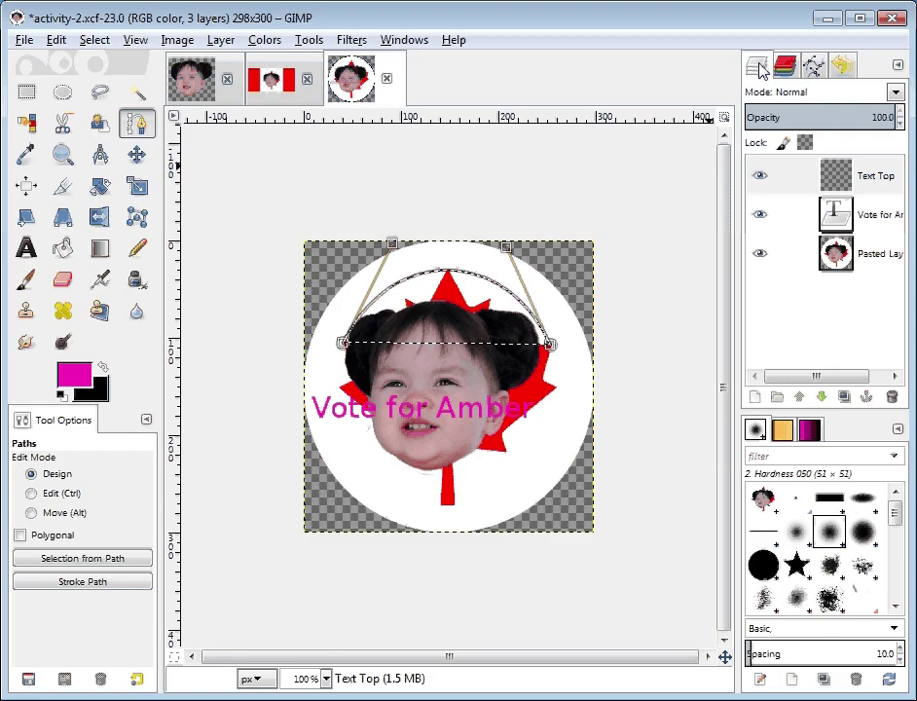
click(865, 218)
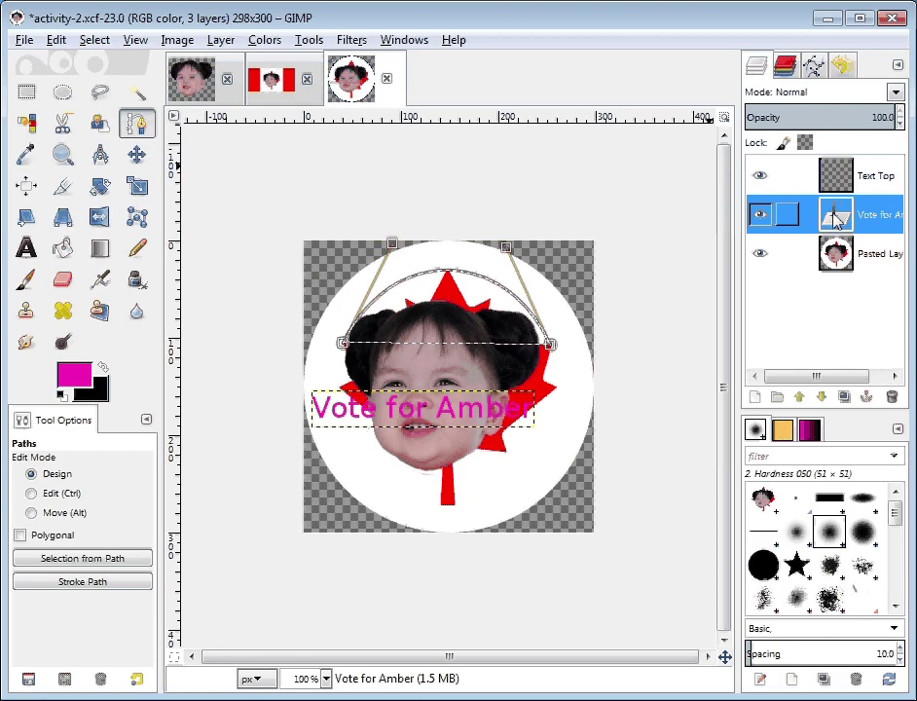
right_click(833, 216)
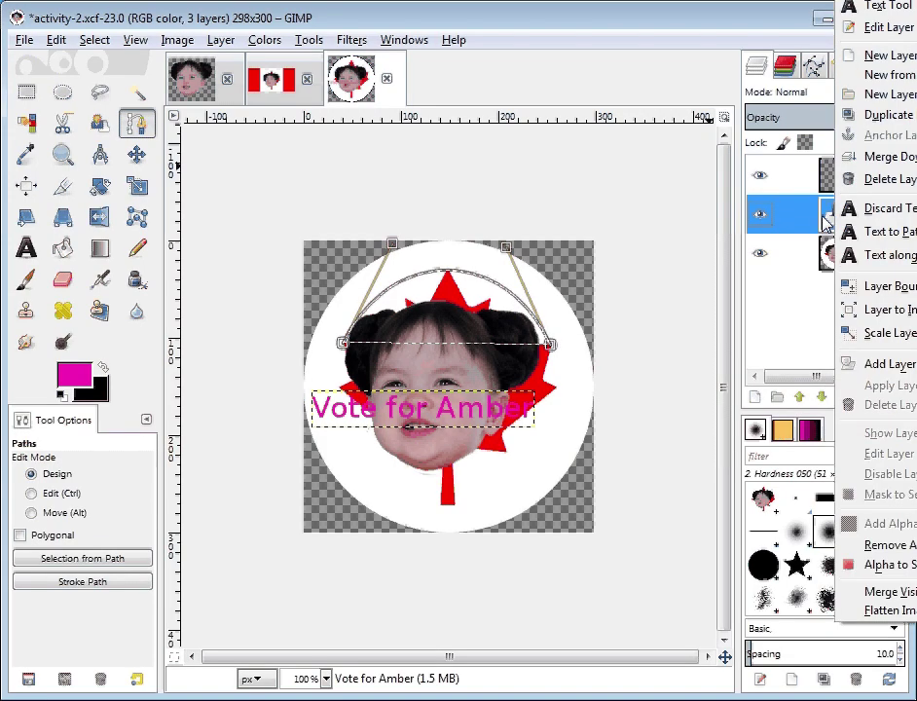
key(Escape)
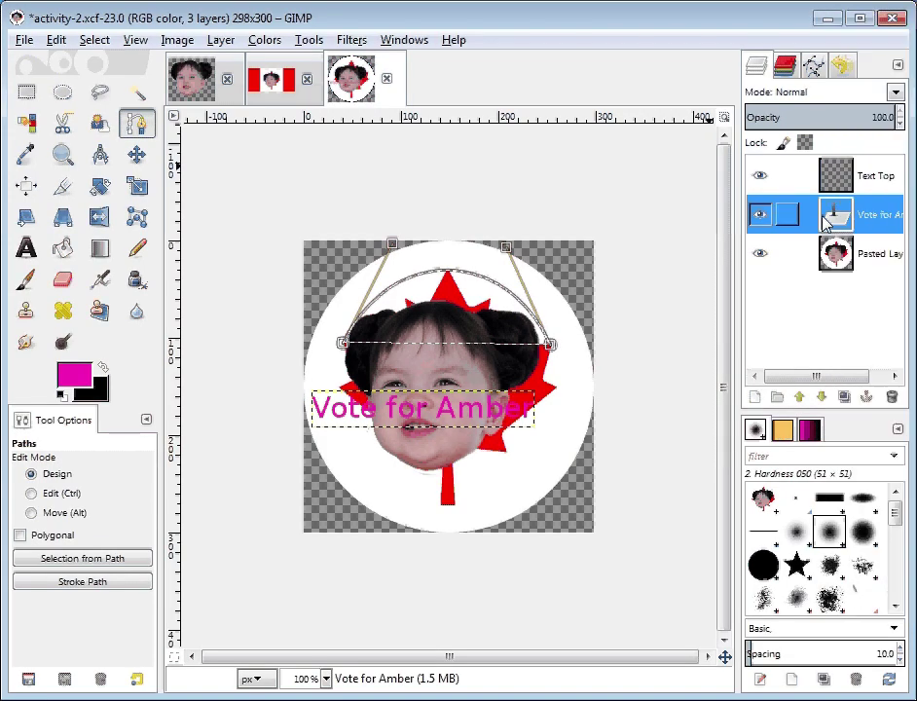
click(222, 43)
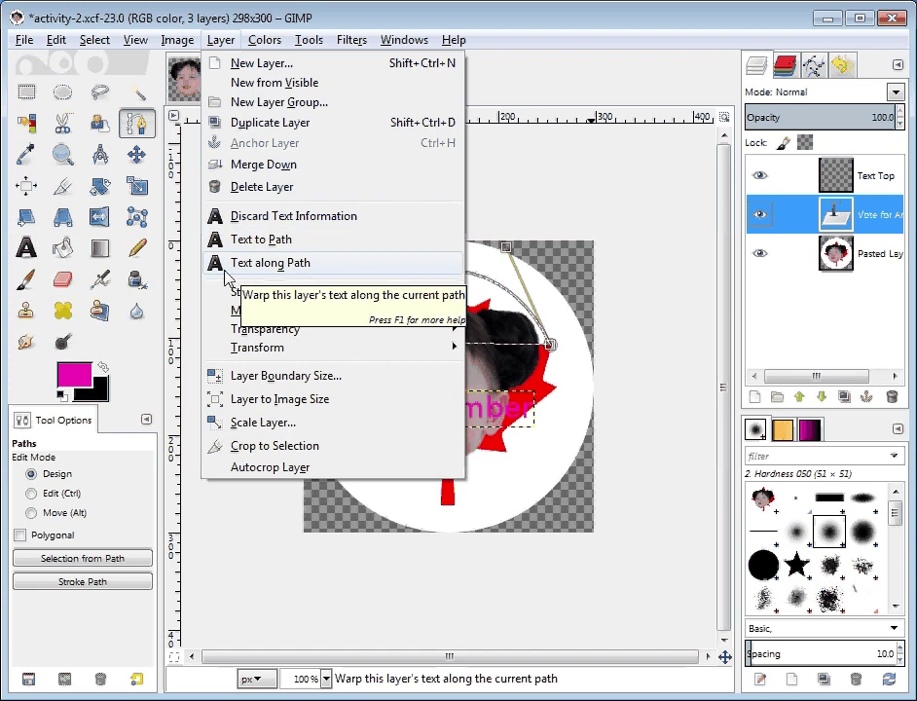
click(276, 271)
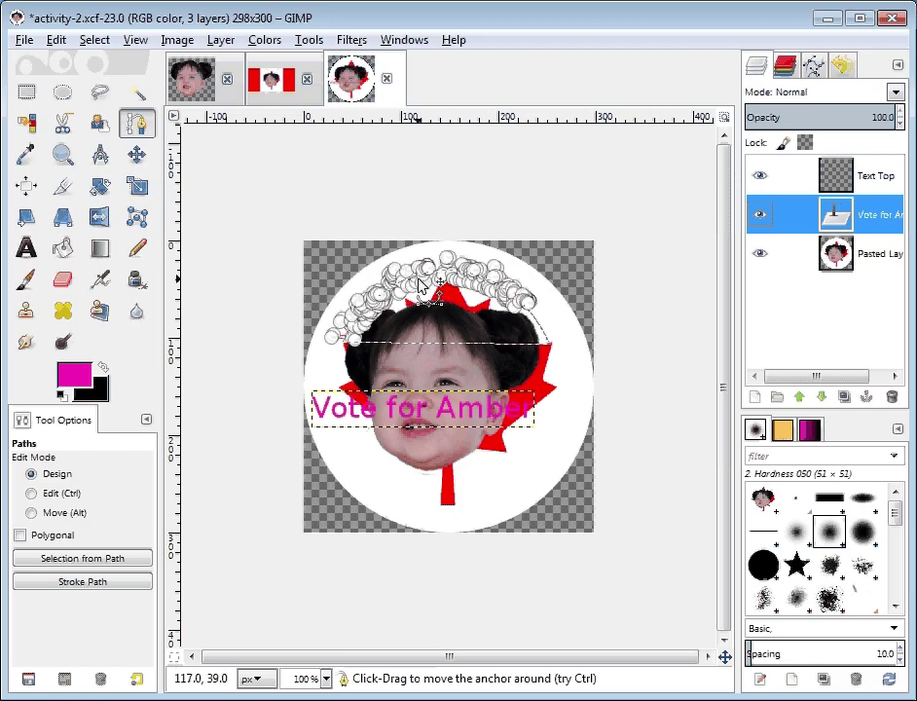
click(59, 40)
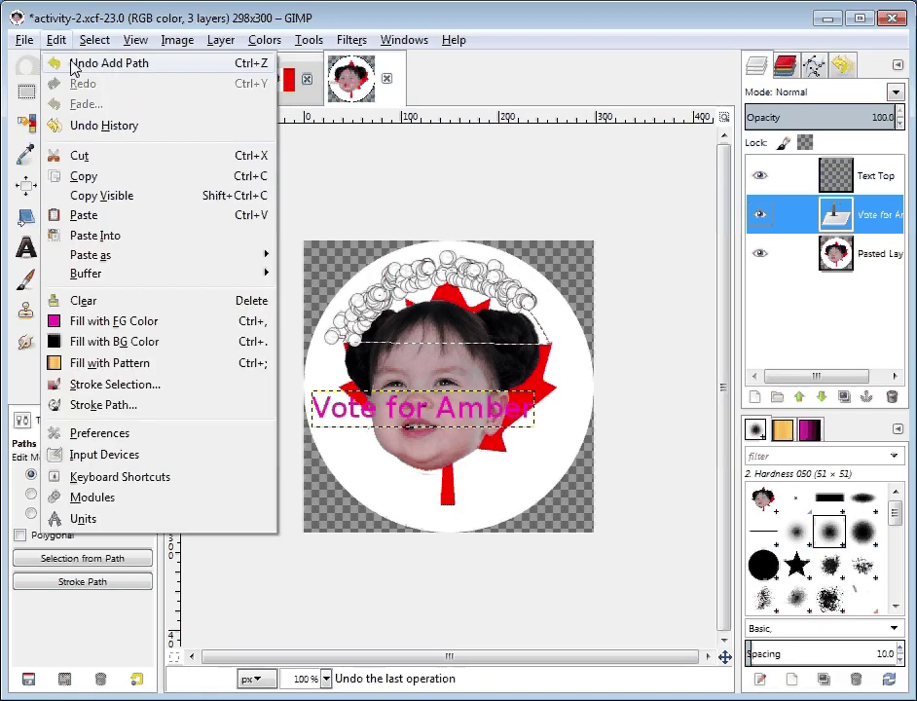
click(73, 65)
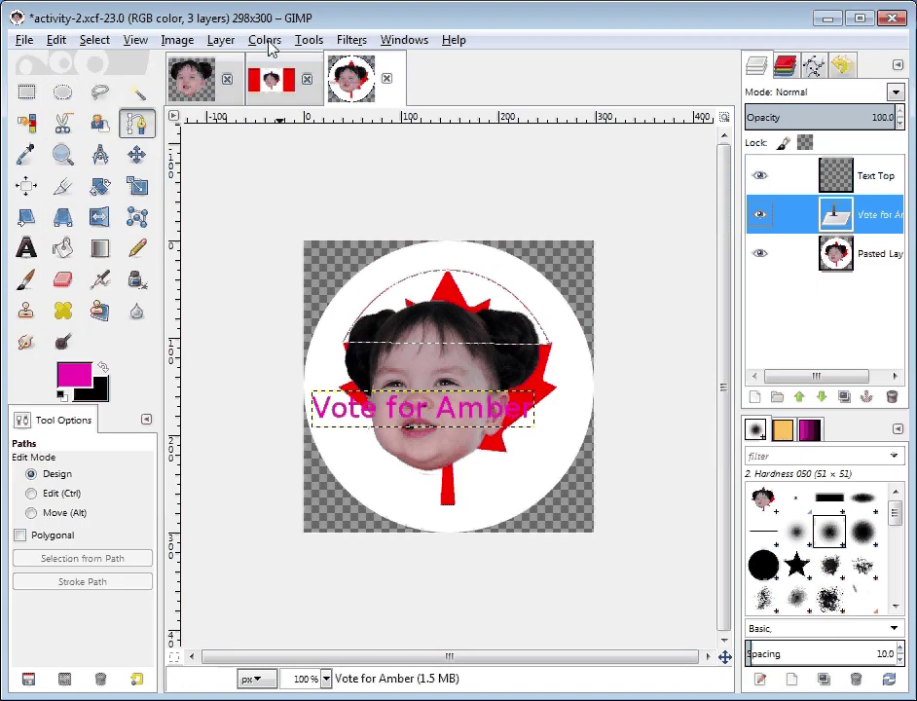
Apply Layer > Text along Path to curve 'Vote for Amber' over the arc
click(218, 41)
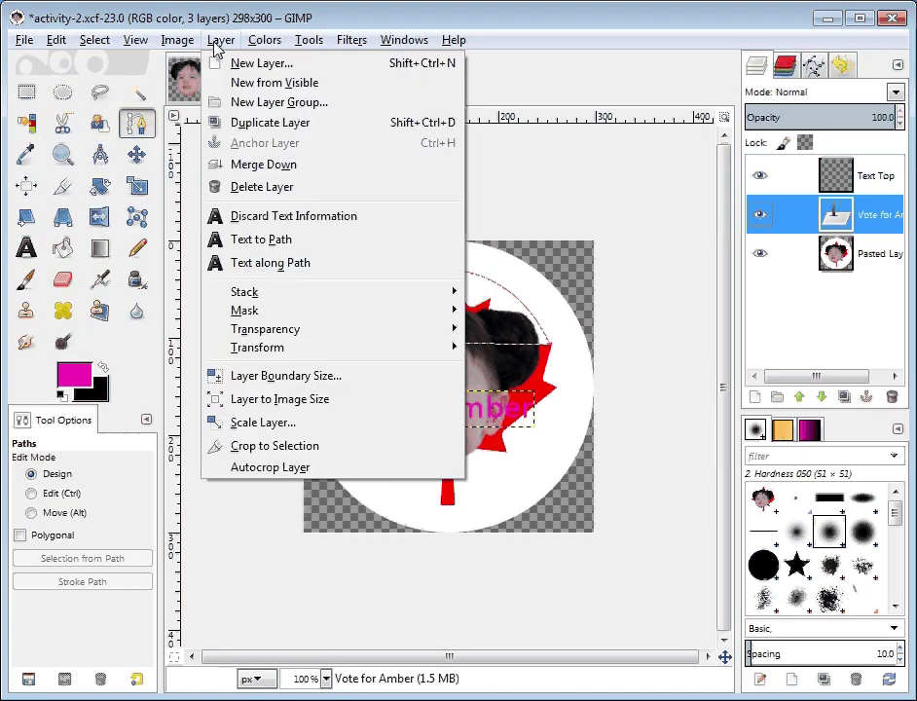
click(277, 262)
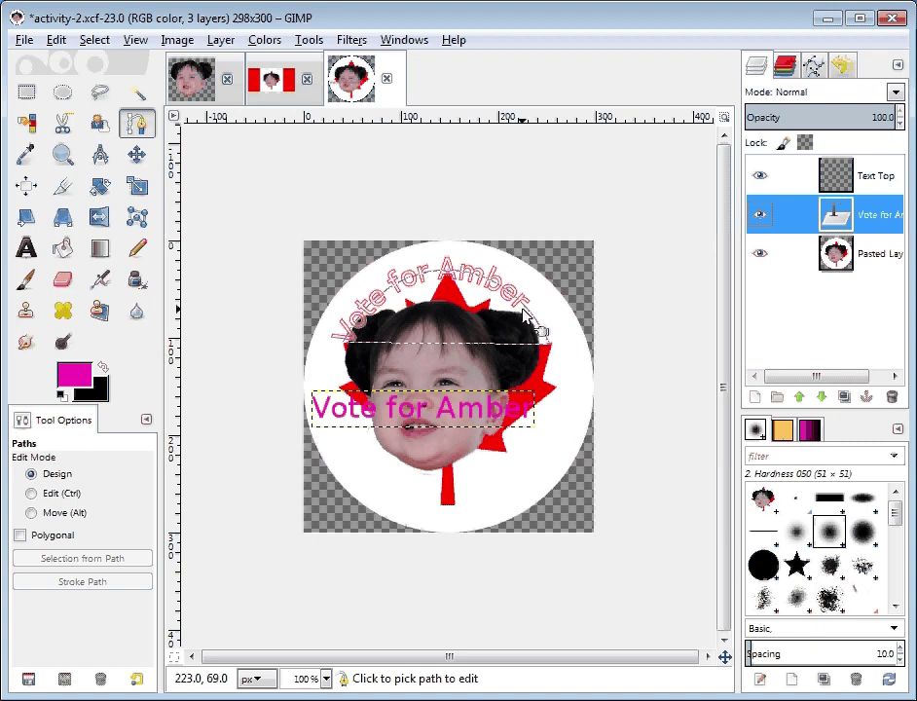
With Text Top active, turn the curved text outline path 'Path' into a selection
click(814, 66)
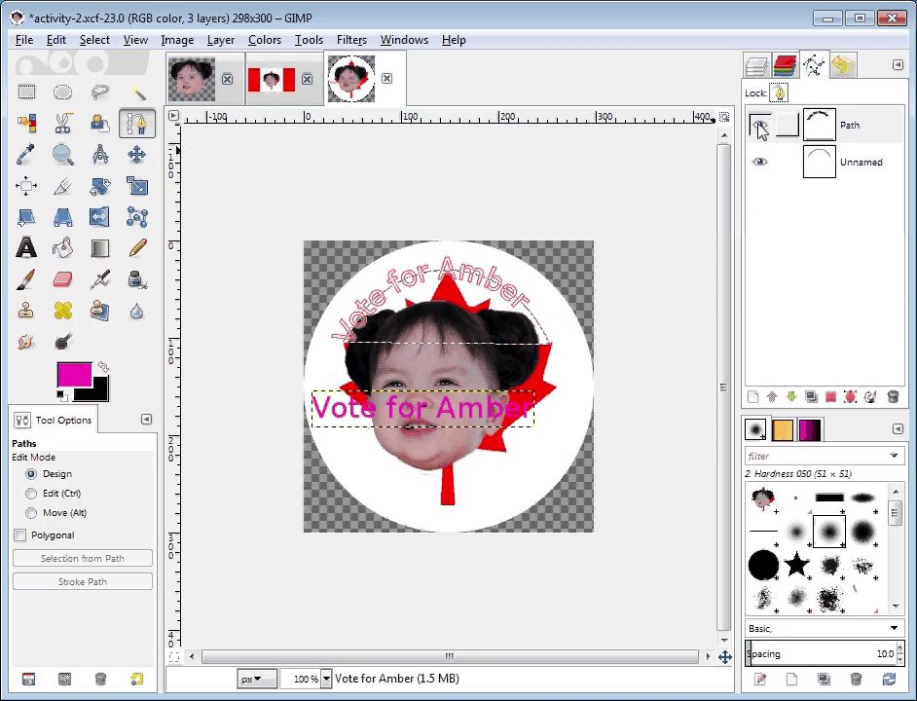
click(756, 67)
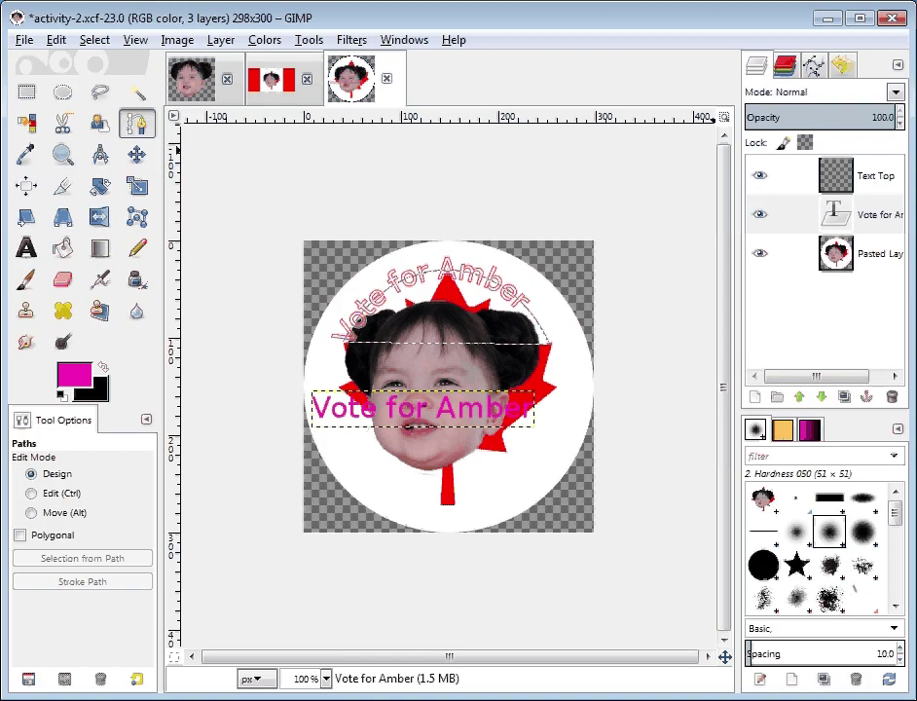
click(879, 178)
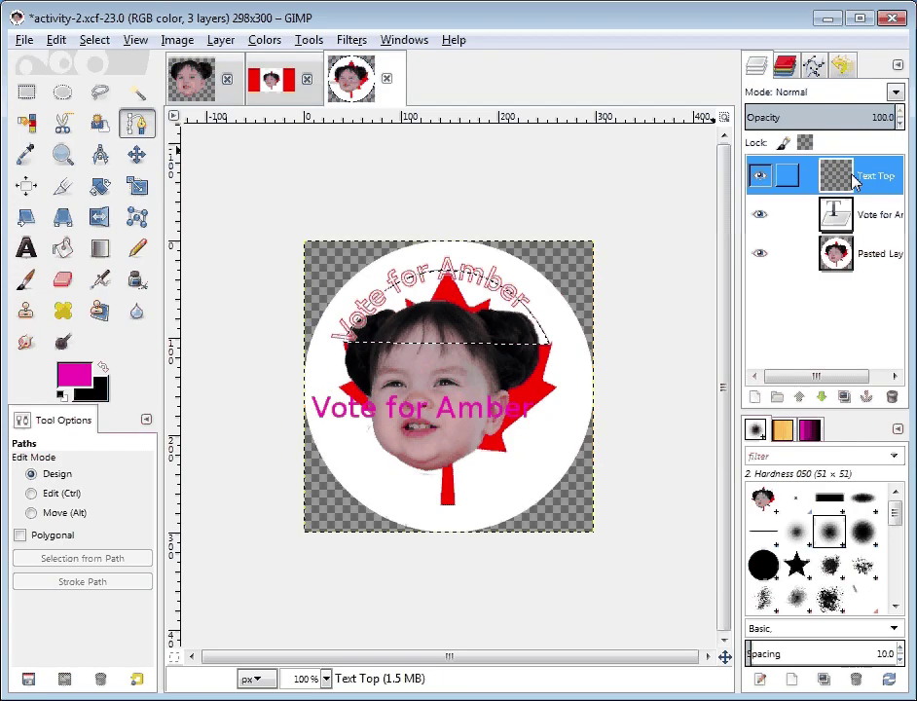
click(813, 65)
click(827, 128)
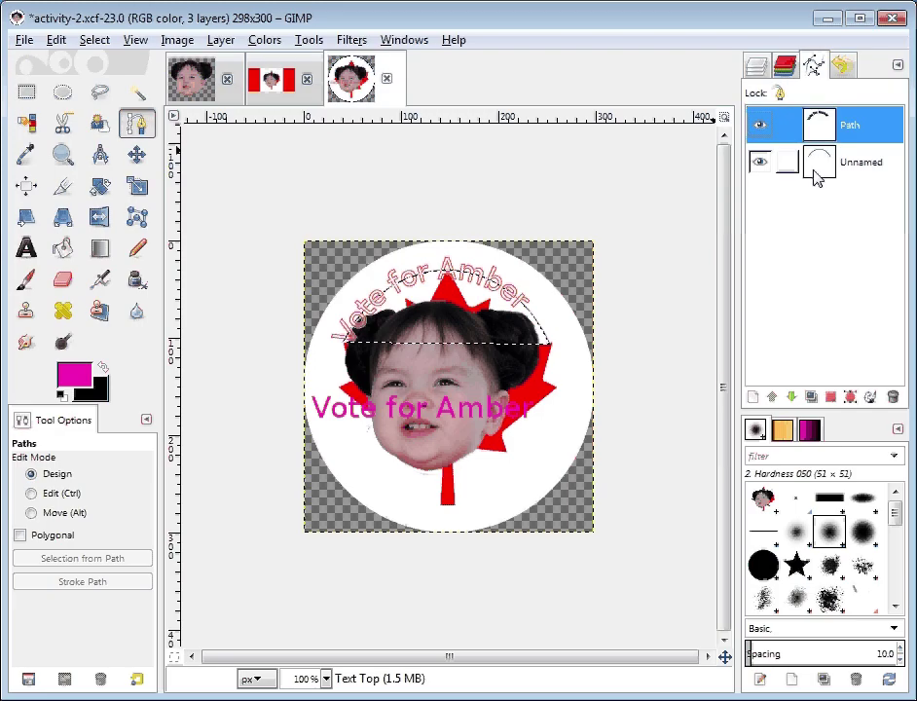
click(832, 399)
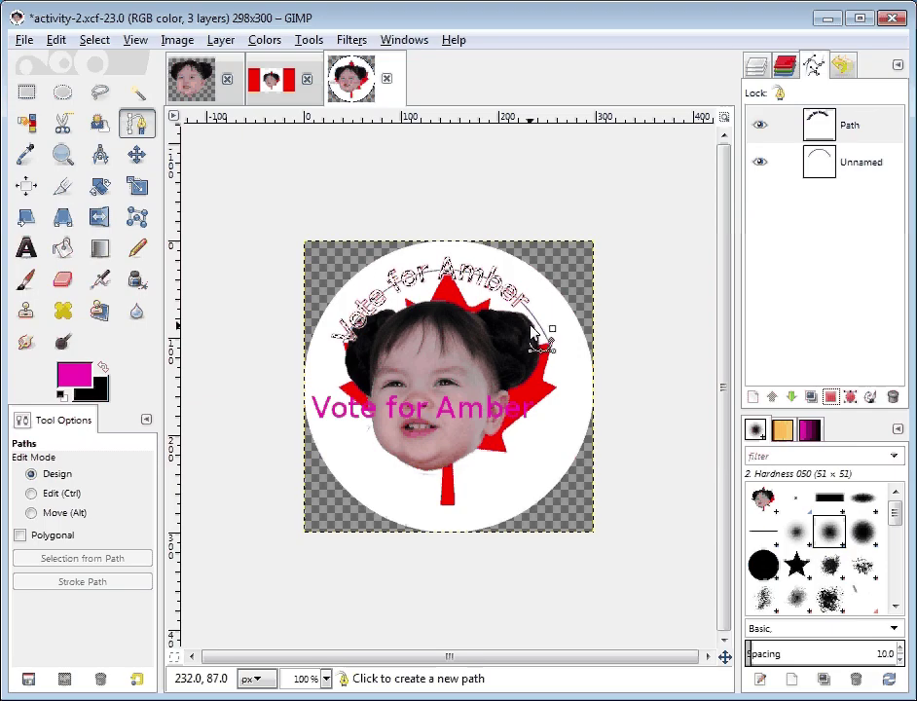
Zoom the view to 200% and pick the Bucket Fill tool for the lettering selection
click(326, 679)
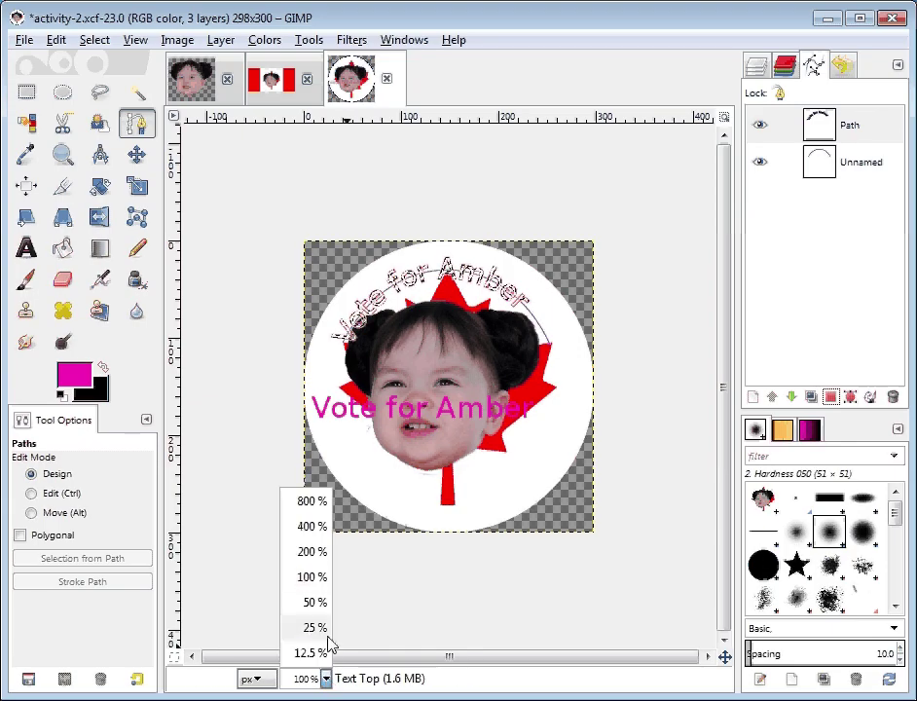
click(313, 551)
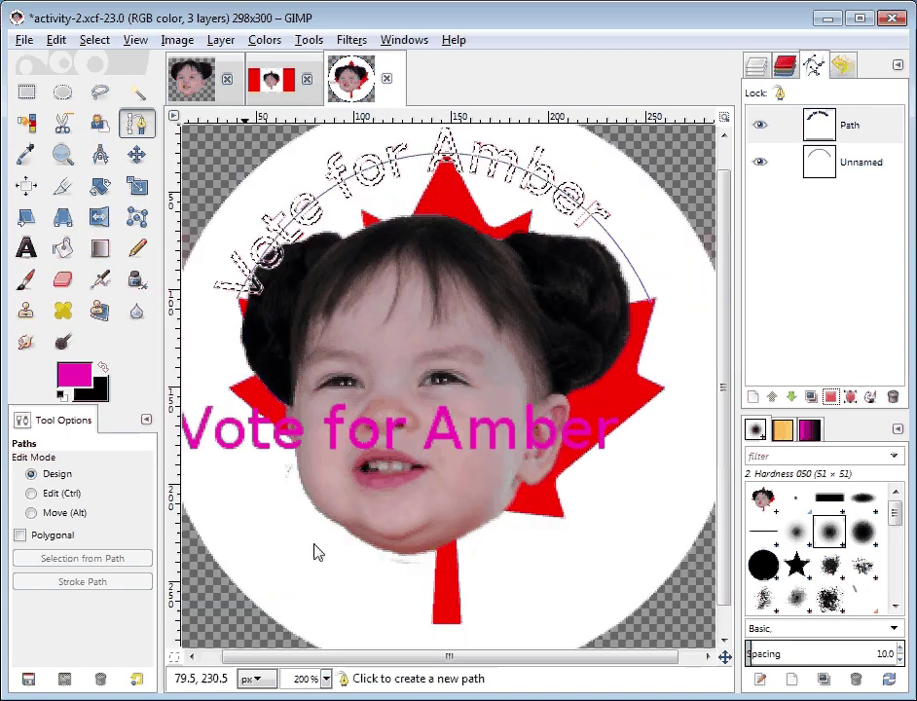
scroll(712, 312, up, 1)
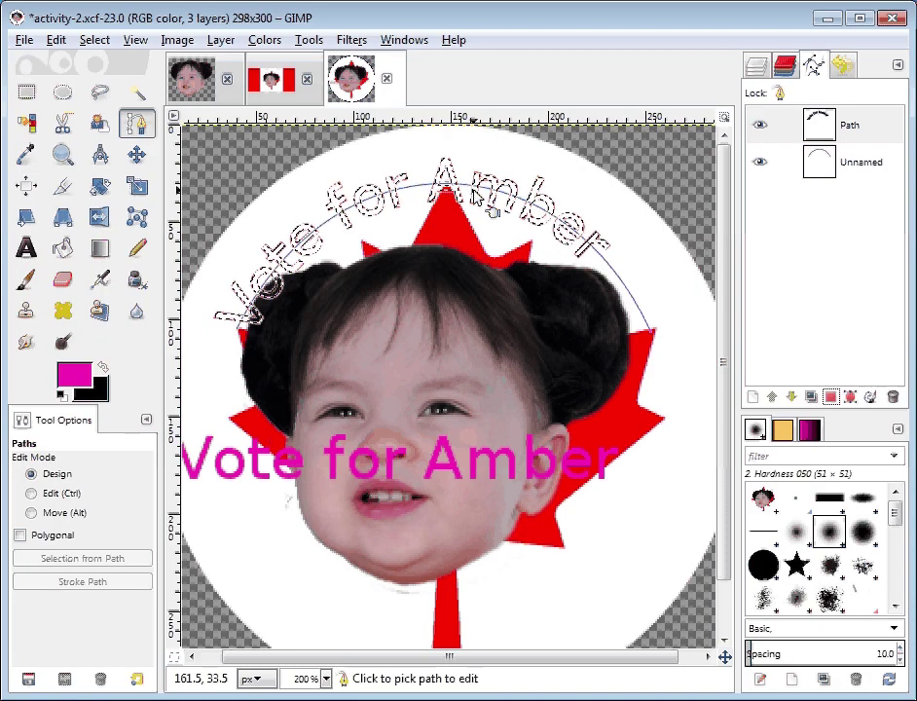
click(62, 248)
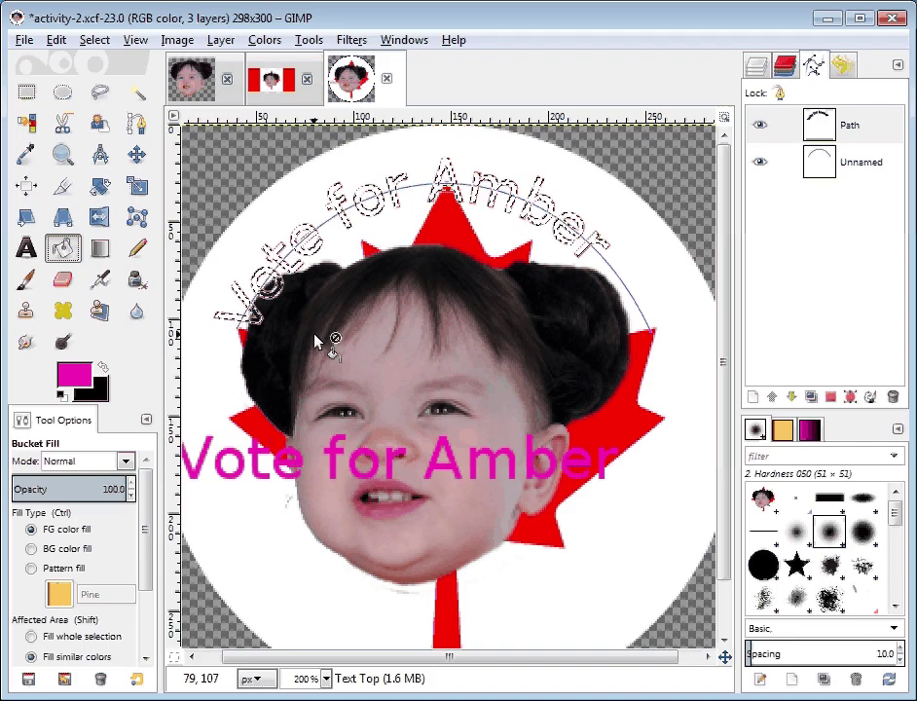
Set the foreground colour to dark blue 0c019f and bucket-fill the curved lettering selection
click(74, 373)
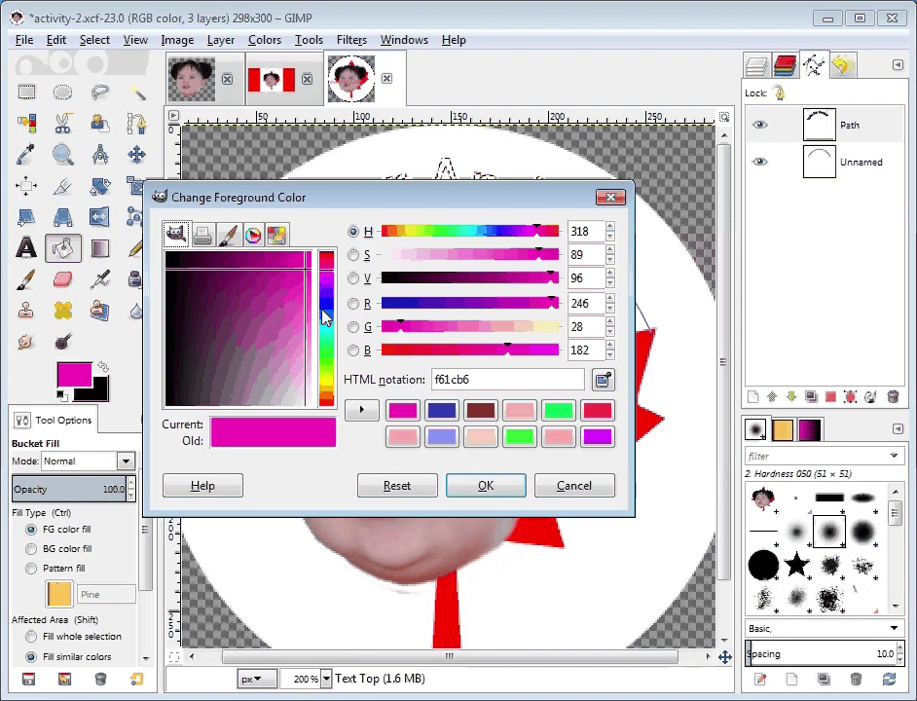
click(327, 307)
click(286, 262)
drag(287, 261, 259, 261)
click(485, 483)
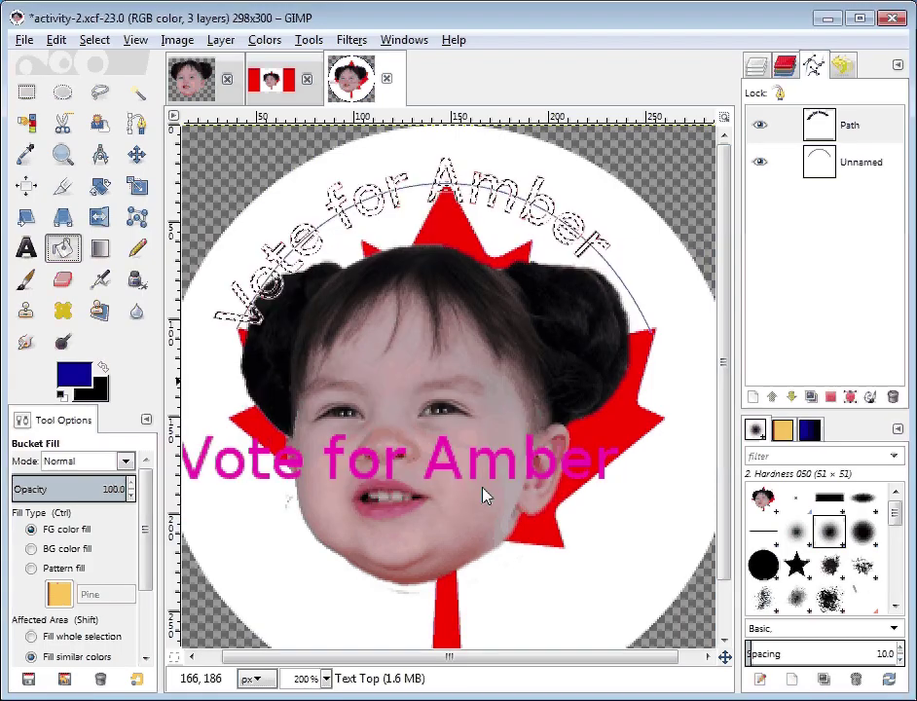
click(276, 257)
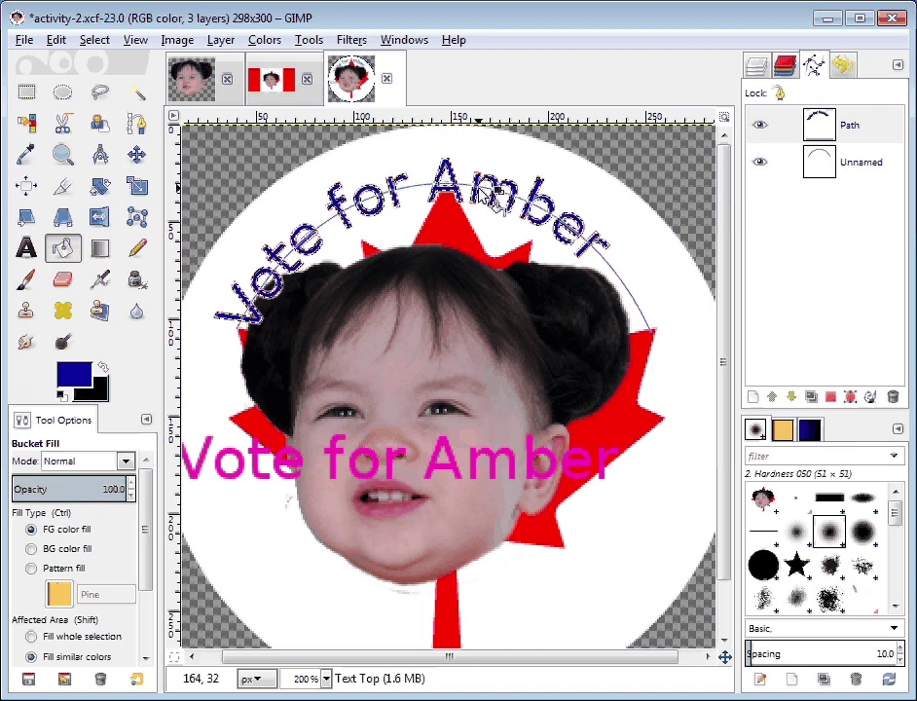
click(103, 369)
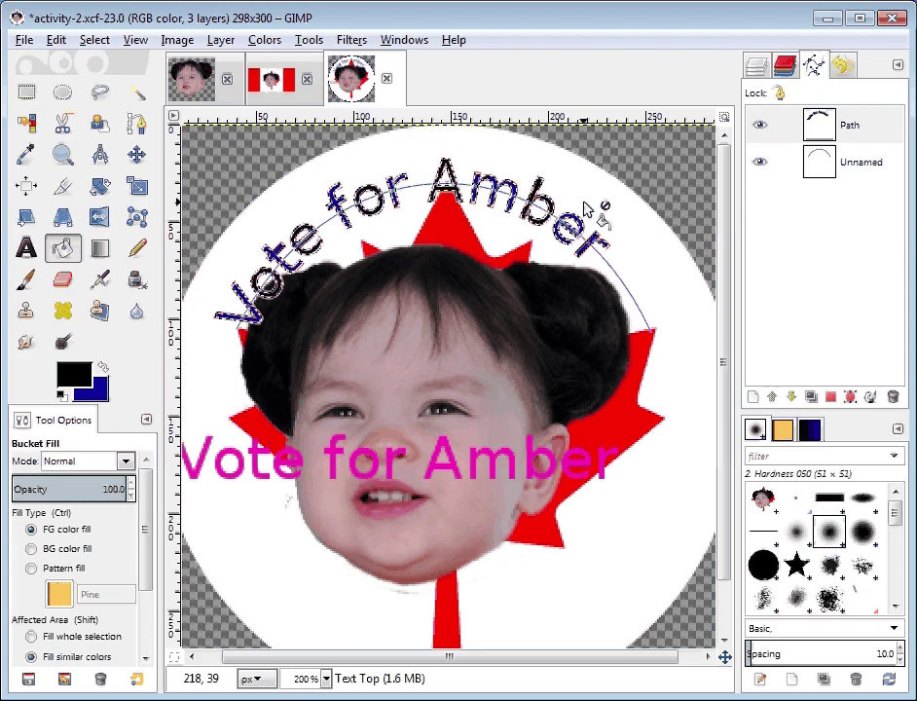
Try a background-colour fill on the lettering with Ctrl, then undo it
key(ctrl)
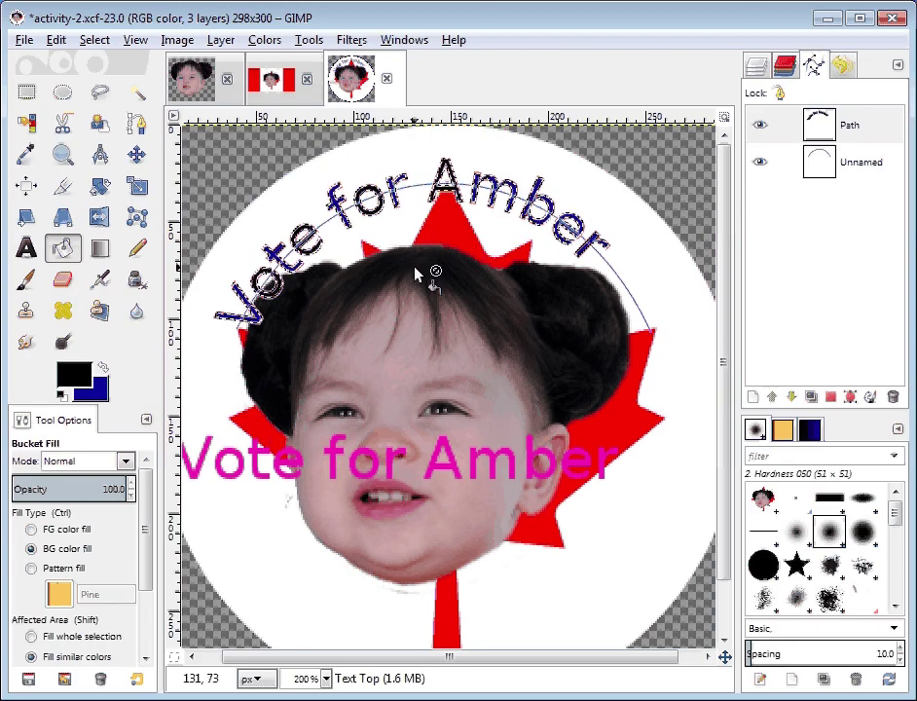
ctrl+click(413, 280)
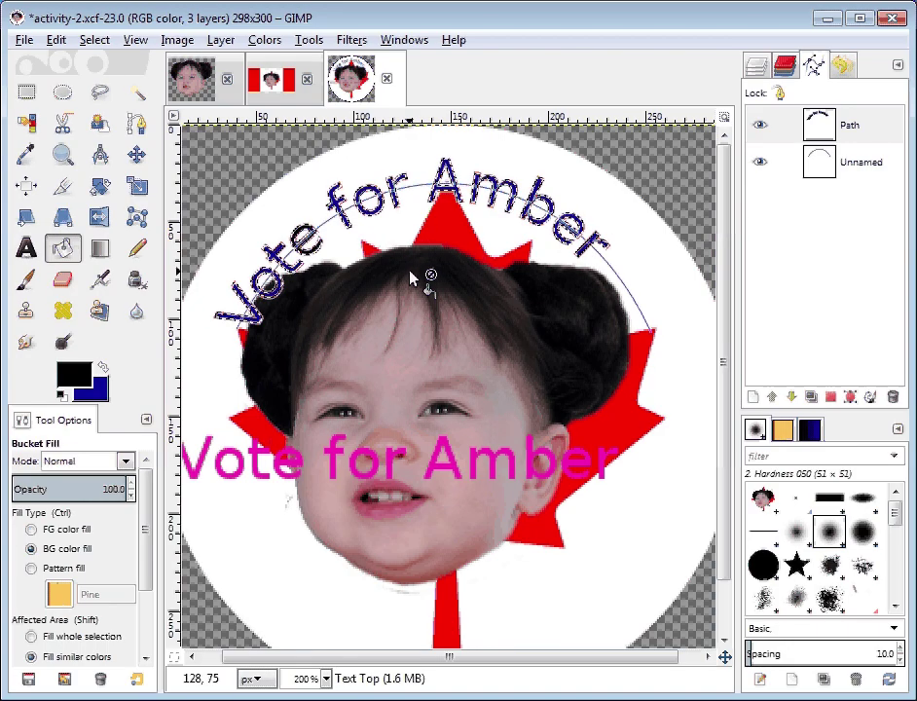
key(ctrl+z)
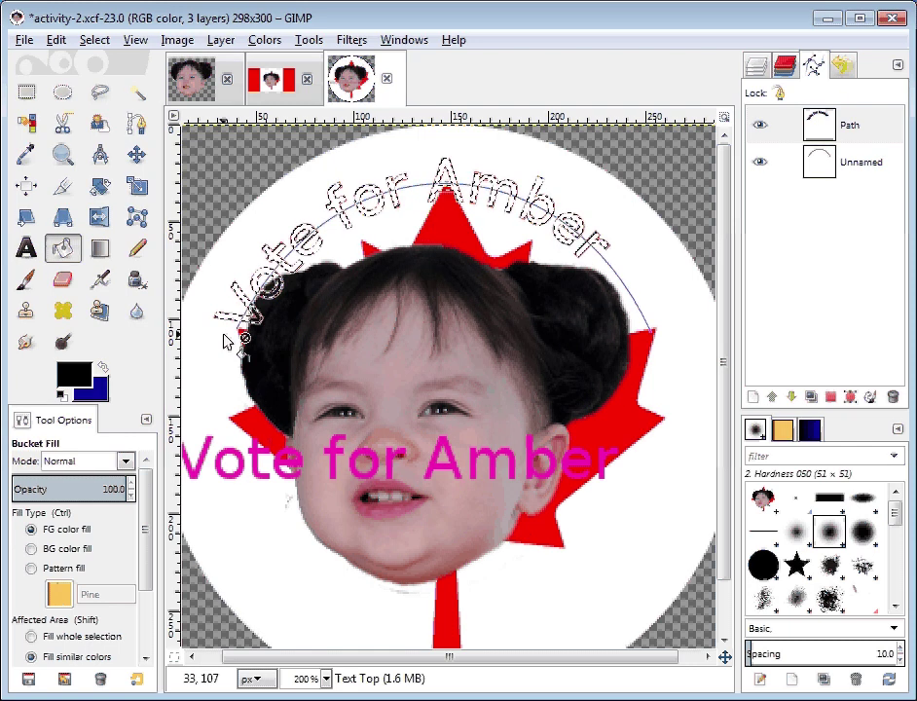
Set the foreground to deep navy 0d0664 and bucket-fill the curved lettering
click(102, 368)
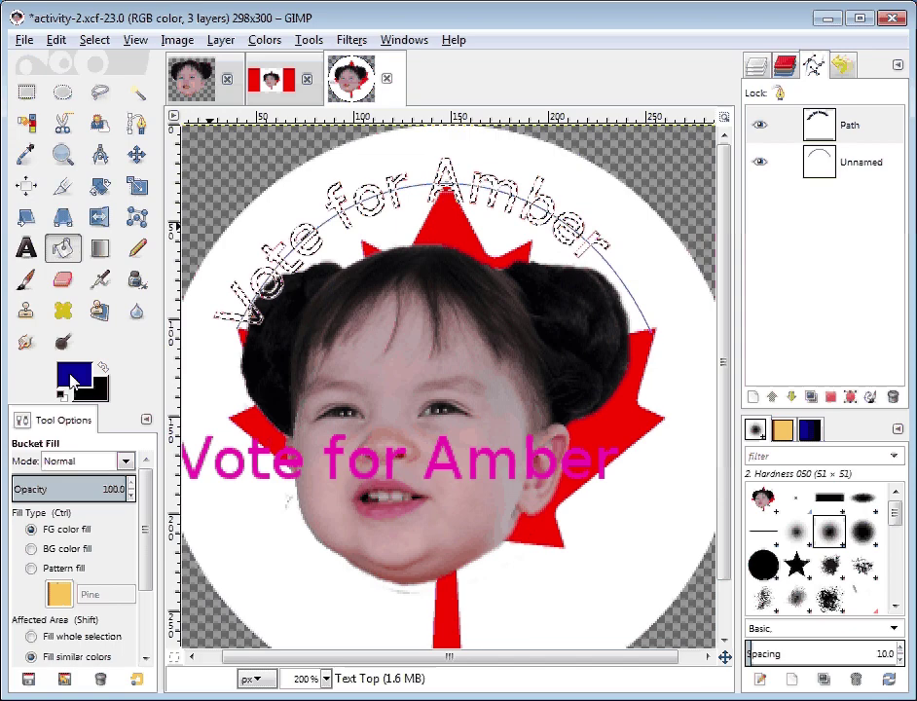
click(76, 381)
click(226, 270)
click(486, 485)
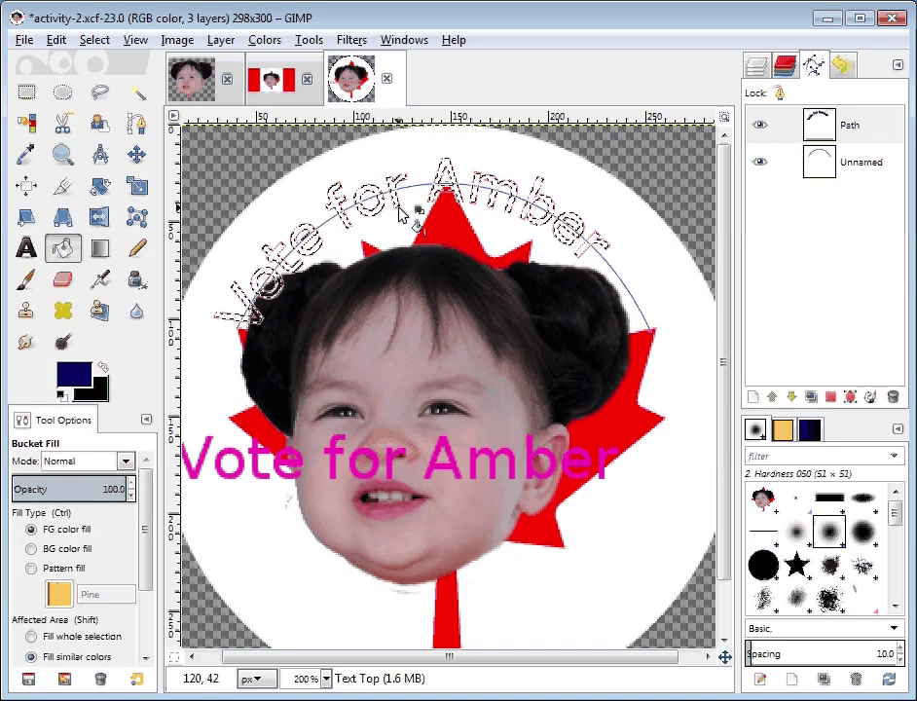
click(494, 185)
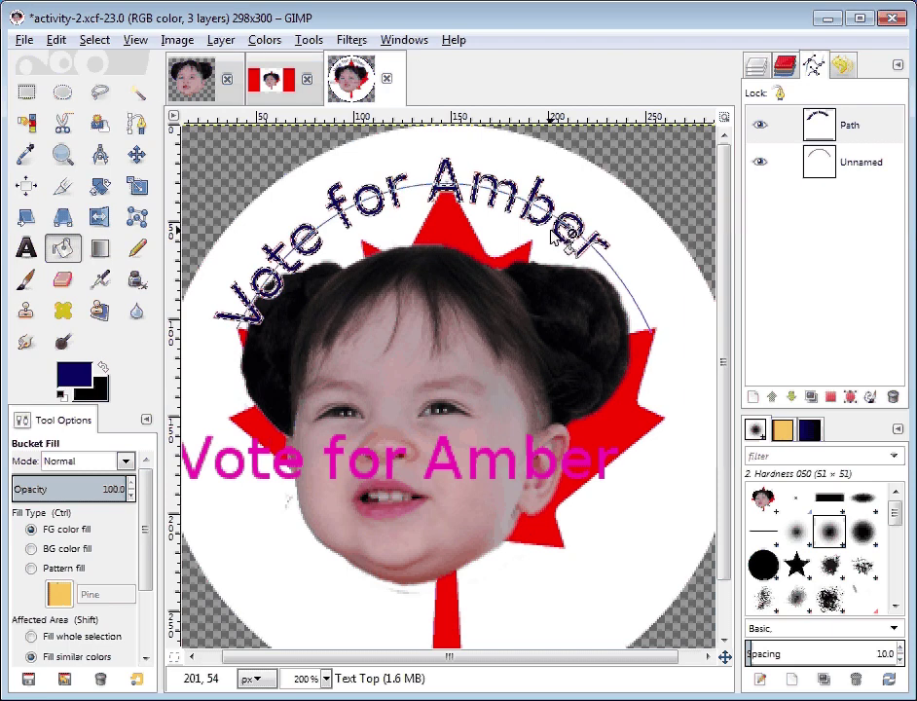
Hide the text outline and guide arc paths, then clear the selection with Select > None
click(762, 126)
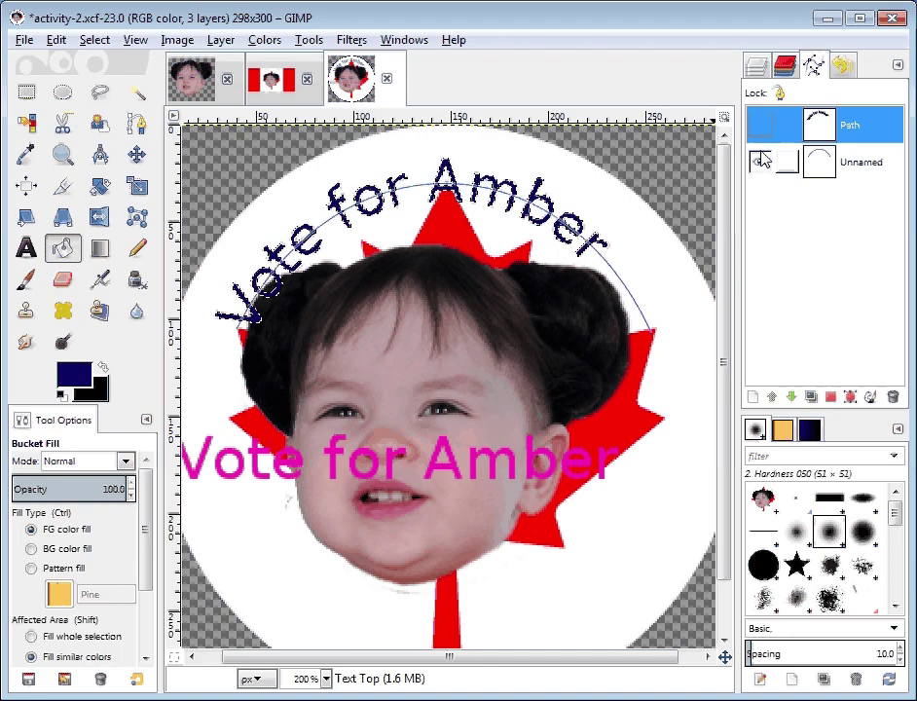
click(760, 163)
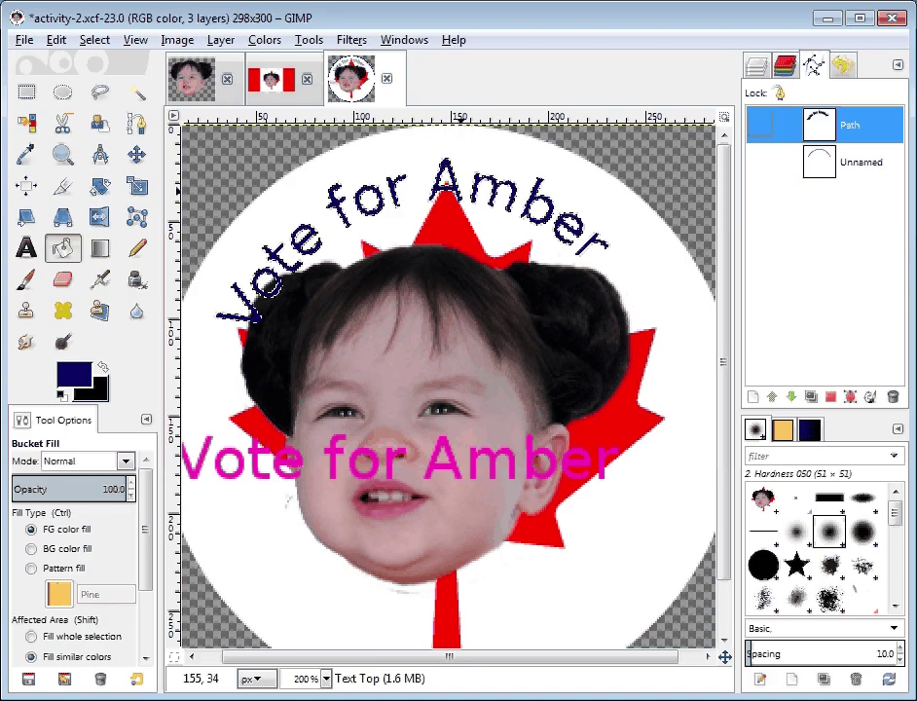
click(94, 40)
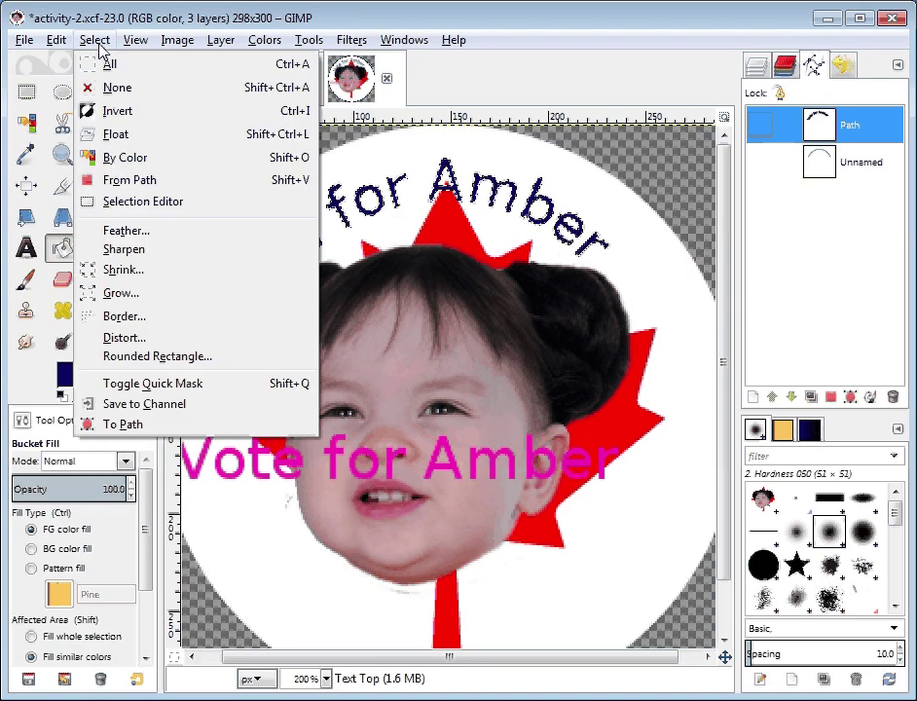
click(121, 90)
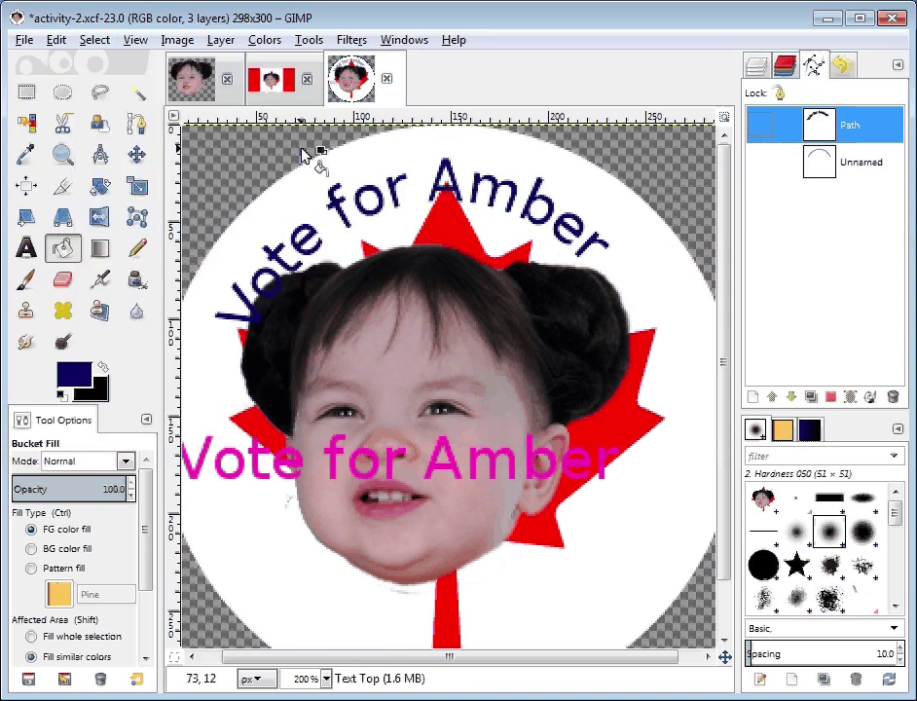
Hide the straight magenta Vote for Amber text layer, keeping the curved text visible
click(756, 65)
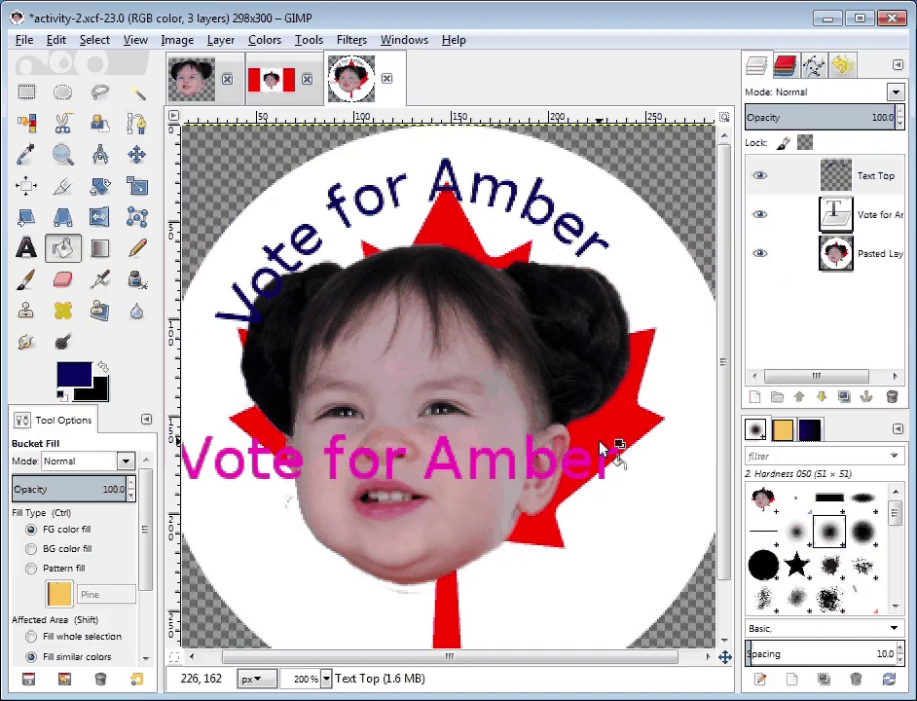
click(760, 218)
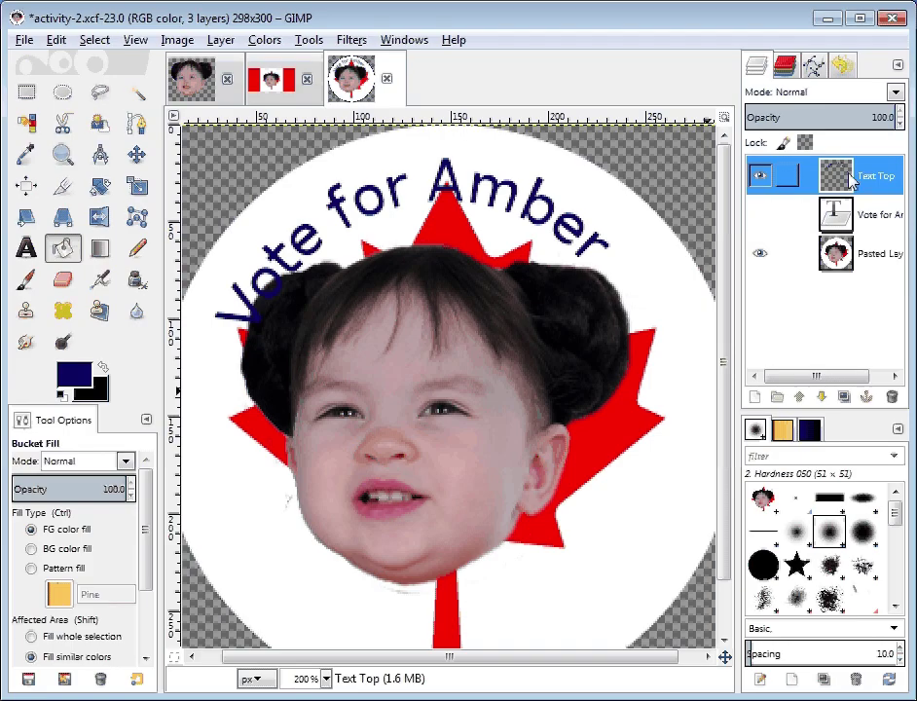
click(762, 176)
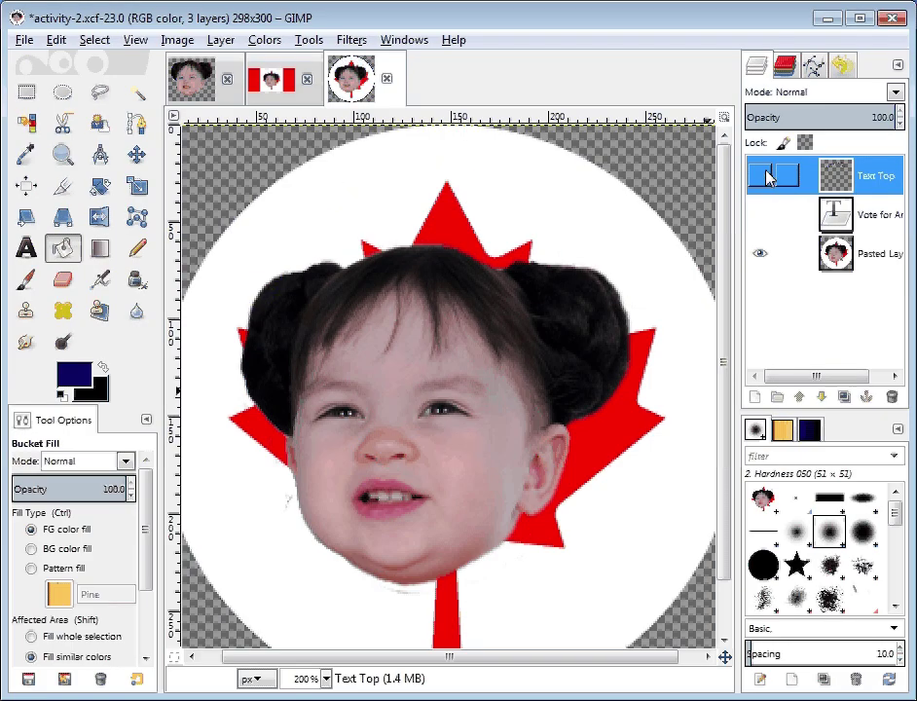
click(762, 178)
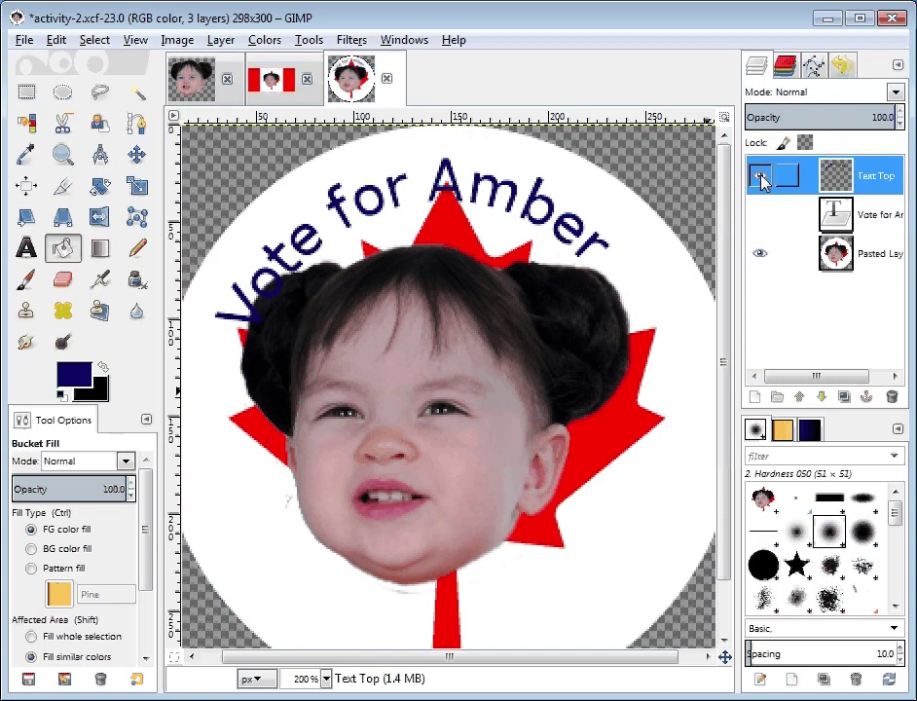
click(762, 178)
click(762, 178)
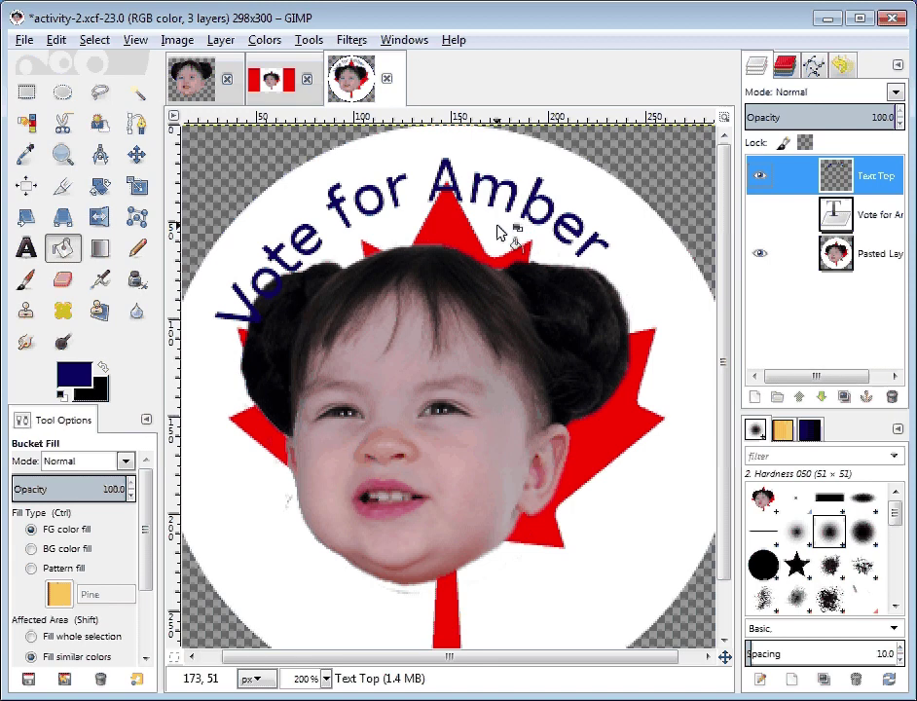
Rotate the Text Top layer by 11.83° so the arch centres over the child's head
click(99, 186)
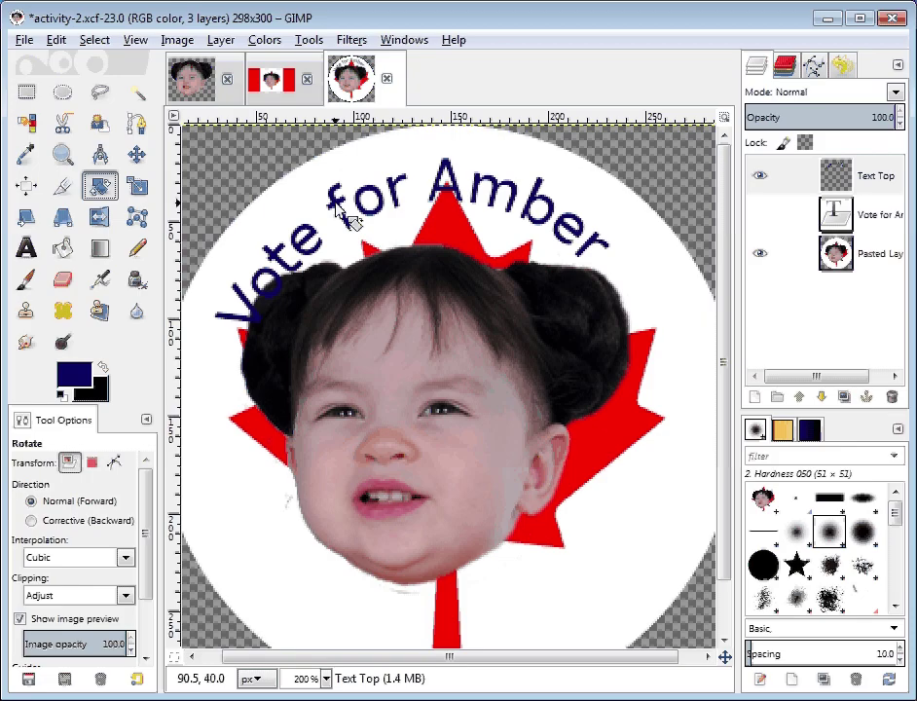
click(332, 201)
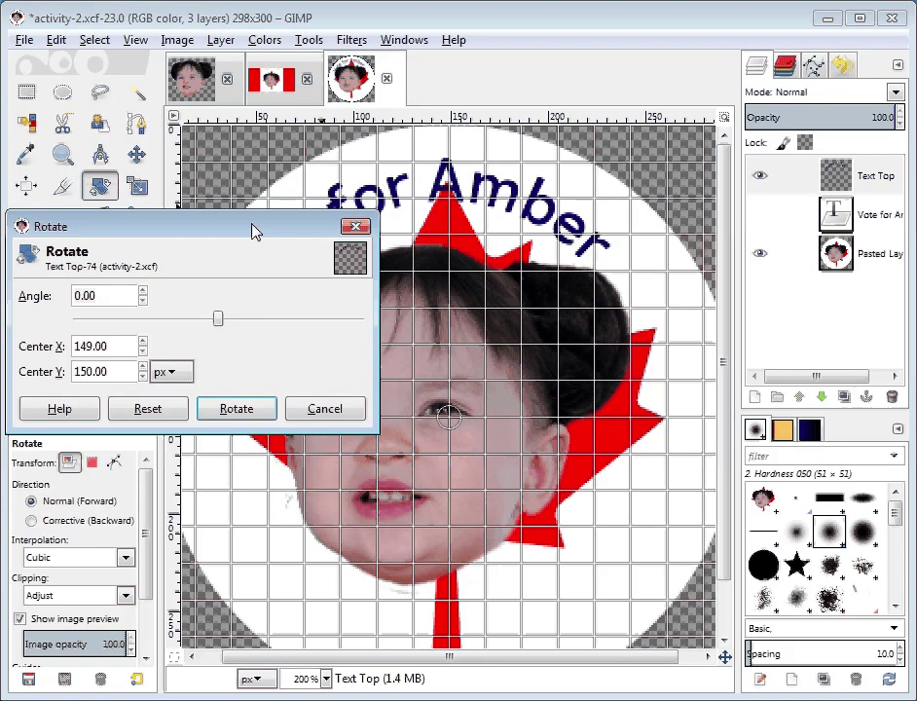
drag(233, 237, 670, 437)
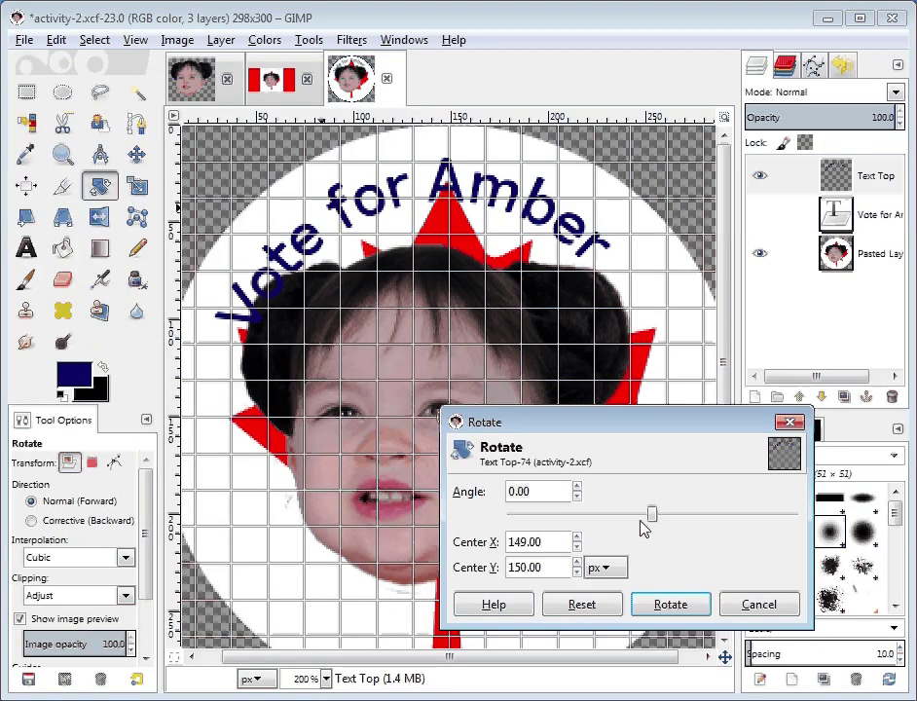
drag(654, 516, 673, 531)
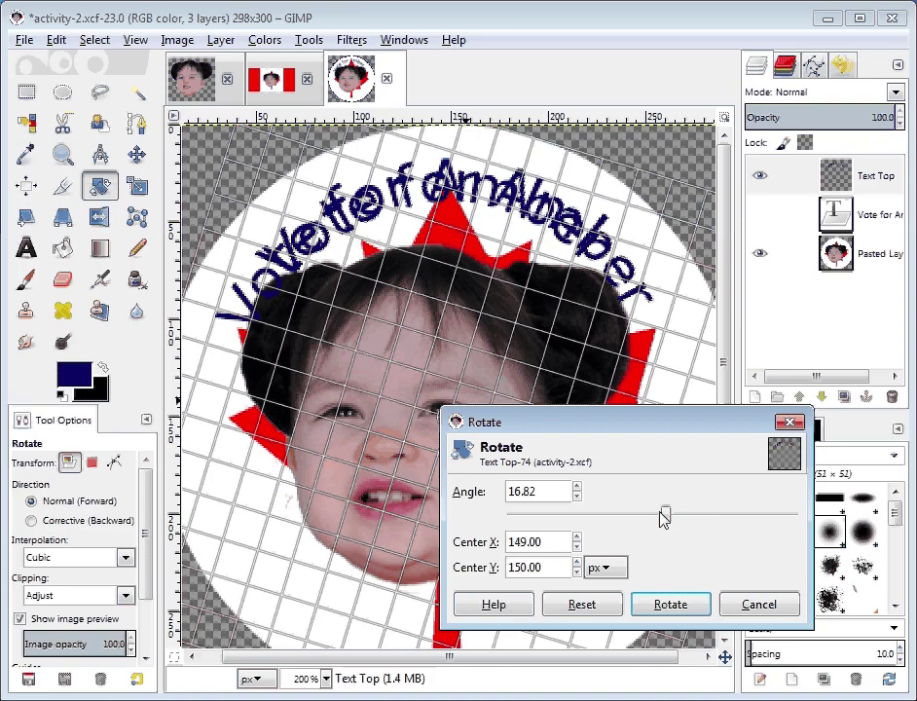
mouse_move(668, 521)
mouse_down()
mouse_move(679, 521)
mouse_move(657, 521)
mouse_move(665, 527)
mouse_up()
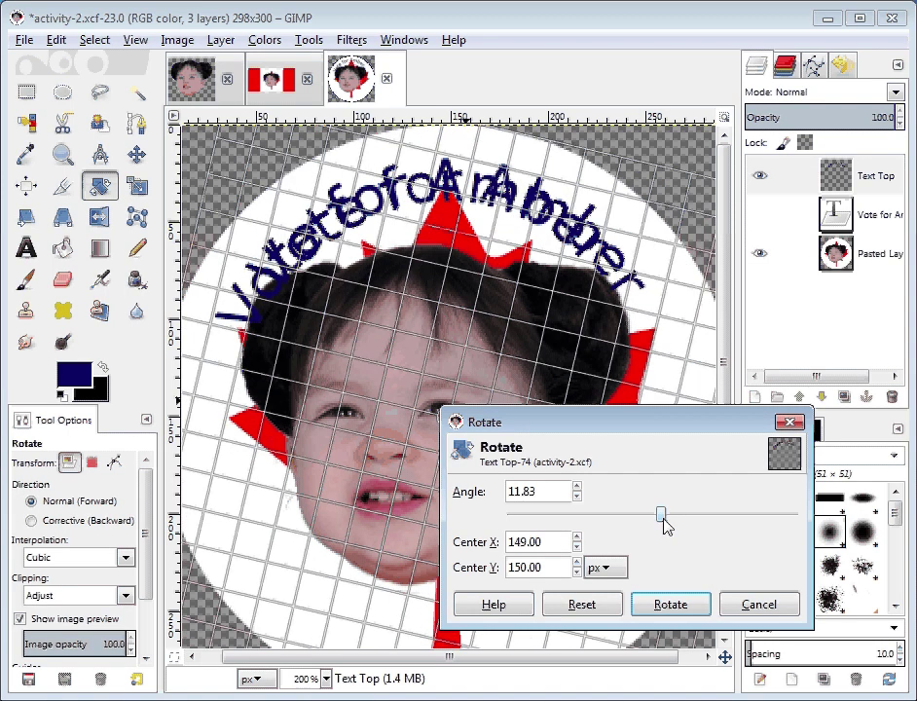
click(669, 604)
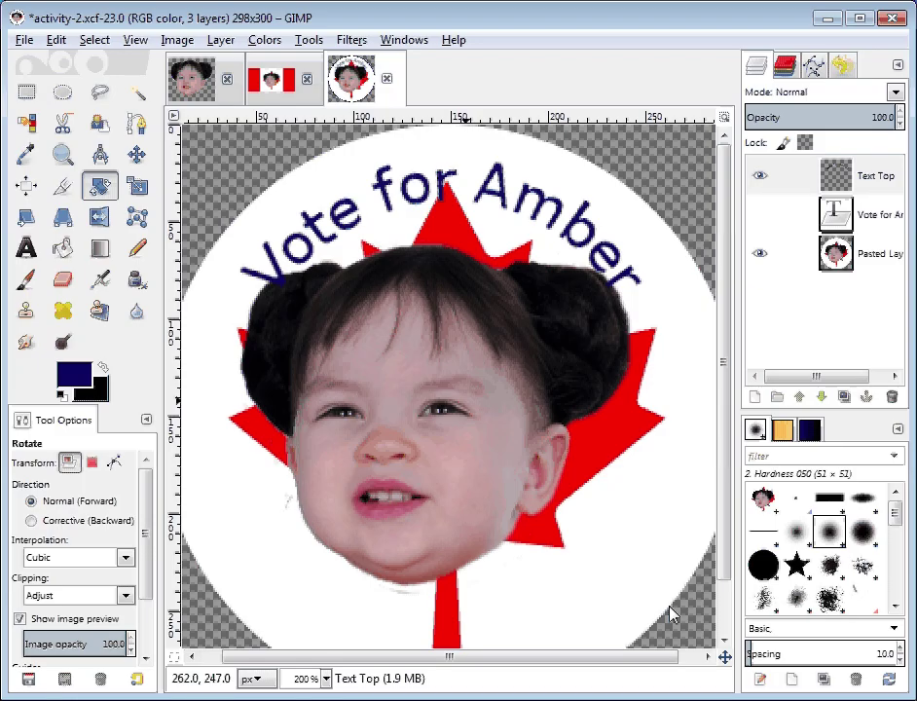